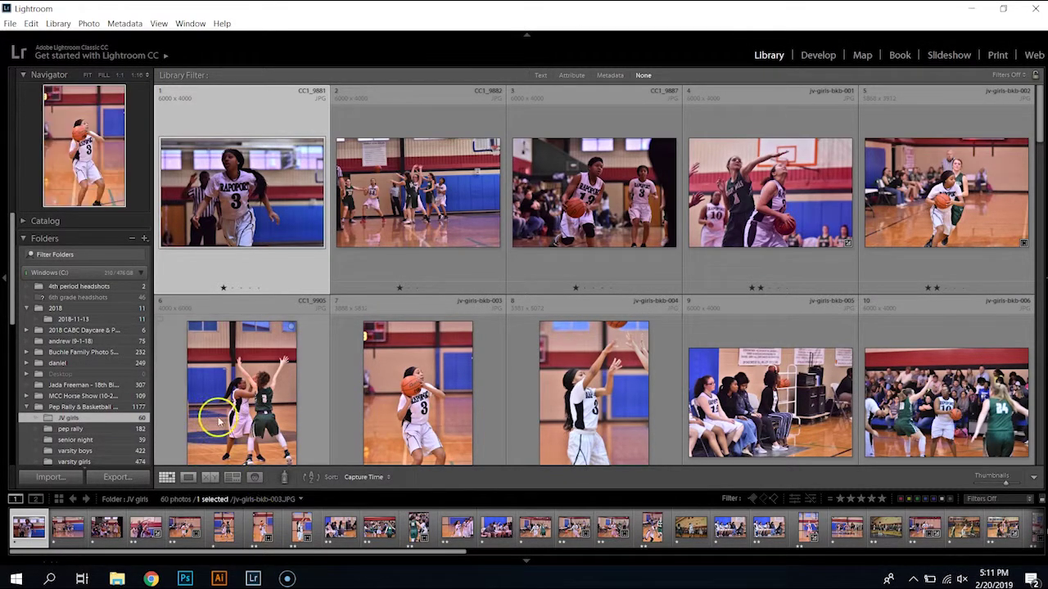
Import all 40 photos from the Desktop's 'textures & patterns samples' folder into the catalog
click(52, 478)
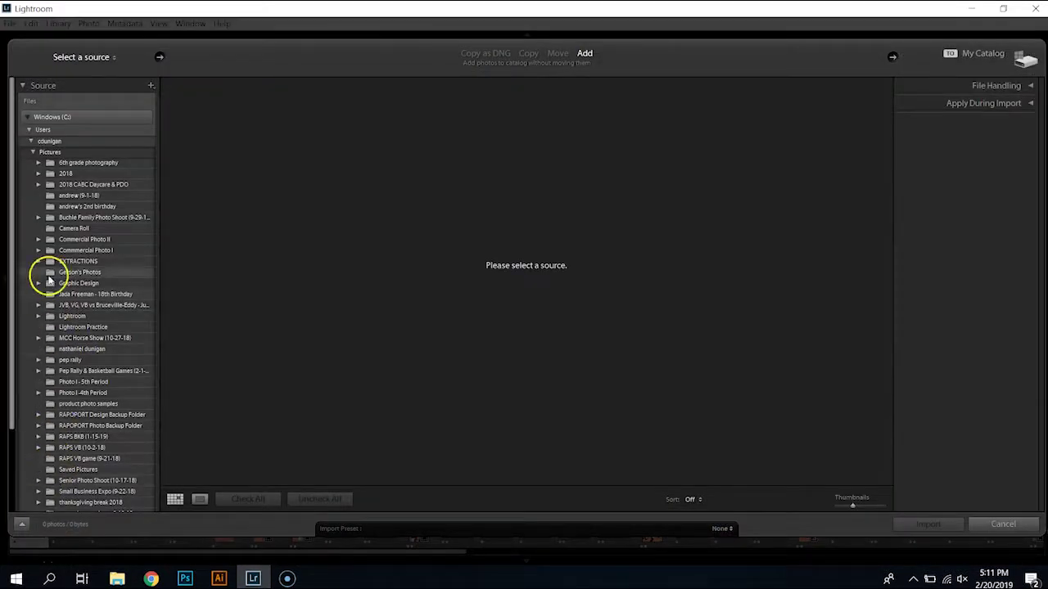
click(33, 152)
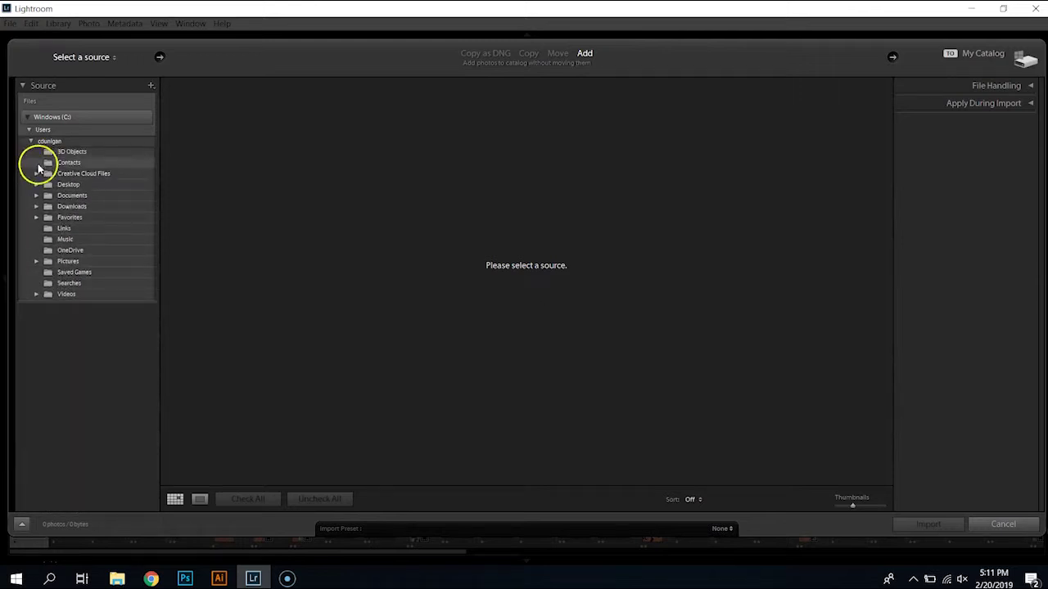
click(36, 184)
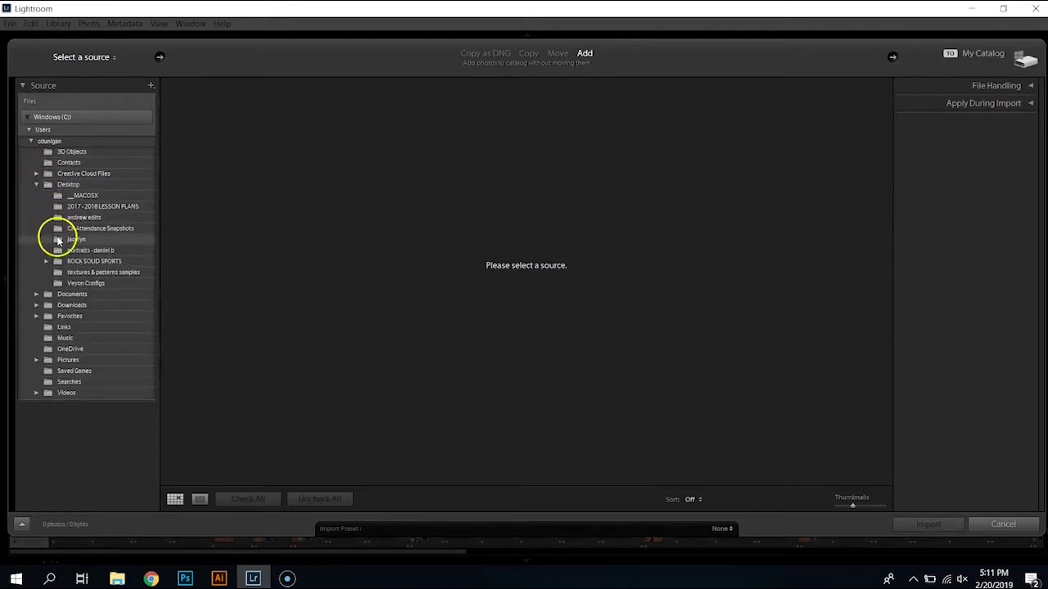
click(72, 273)
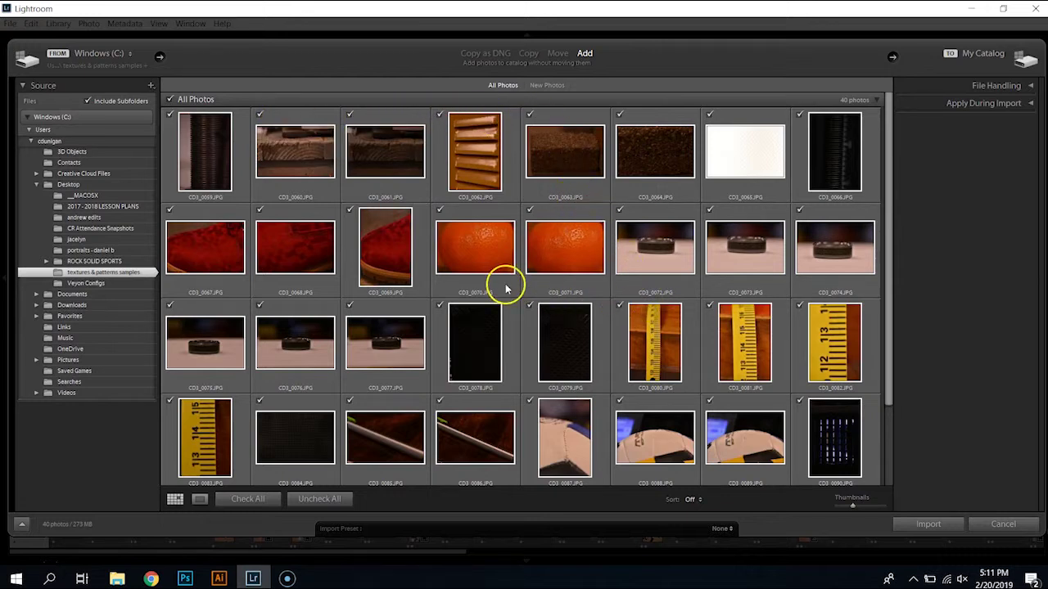
click(912, 519)
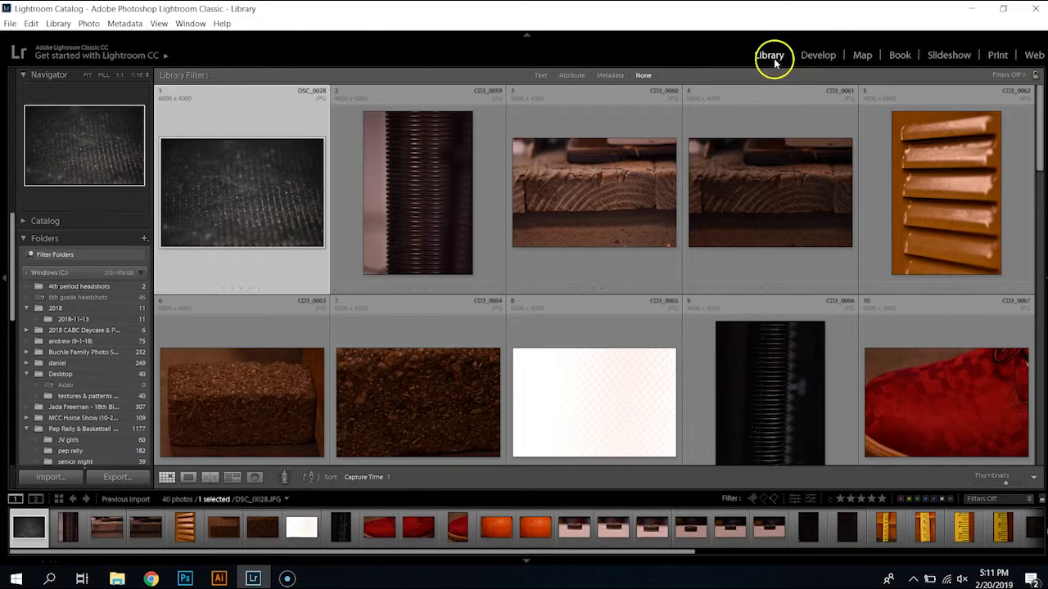
scroll(515, 290, down, 5)
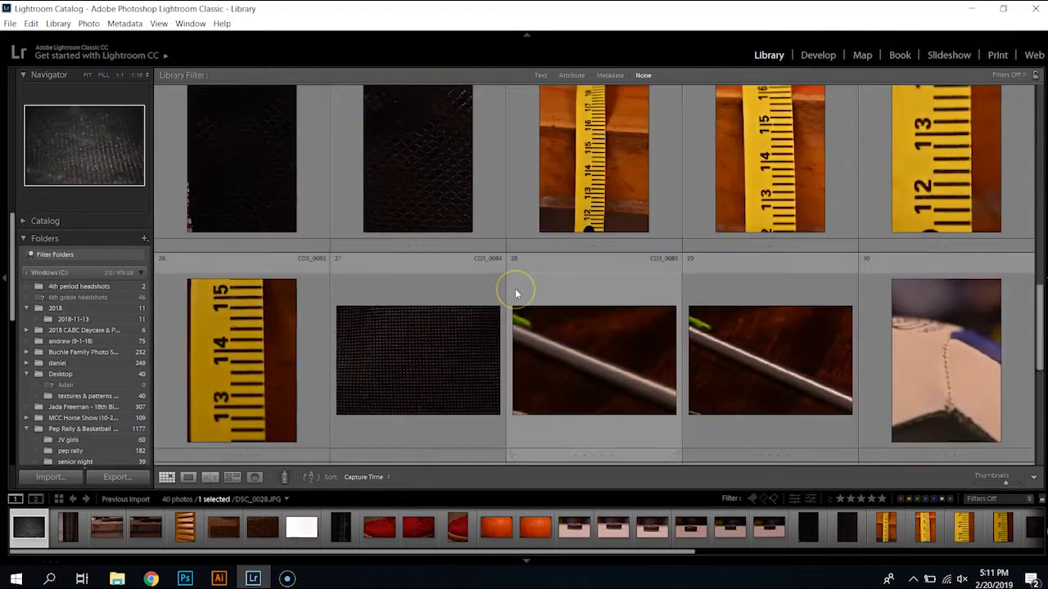
scroll(515, 288, down, 3)
scroll(515, 288, up, 3)
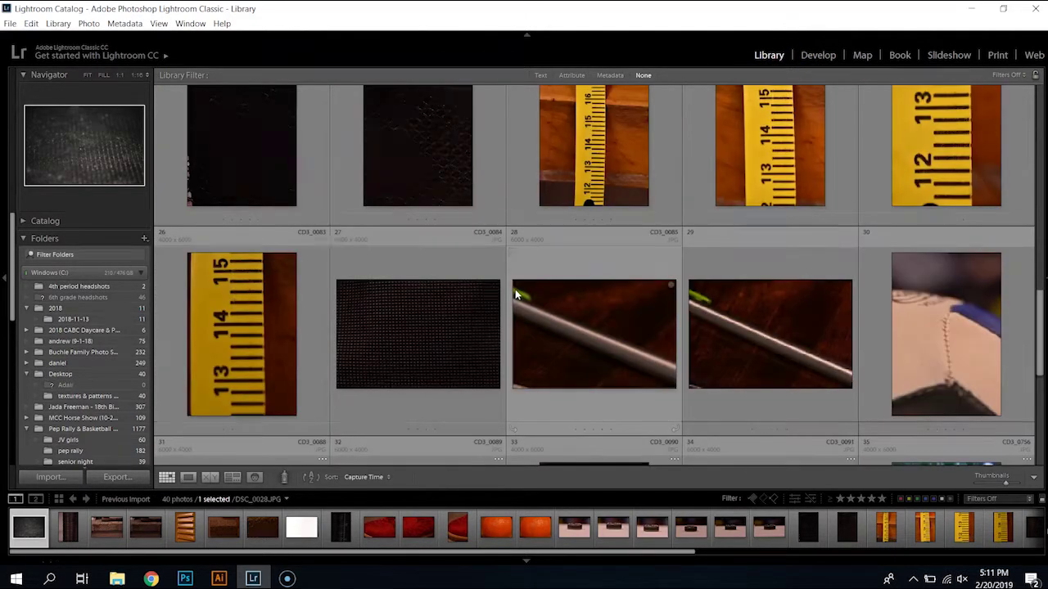
key(minus)
key(minus)
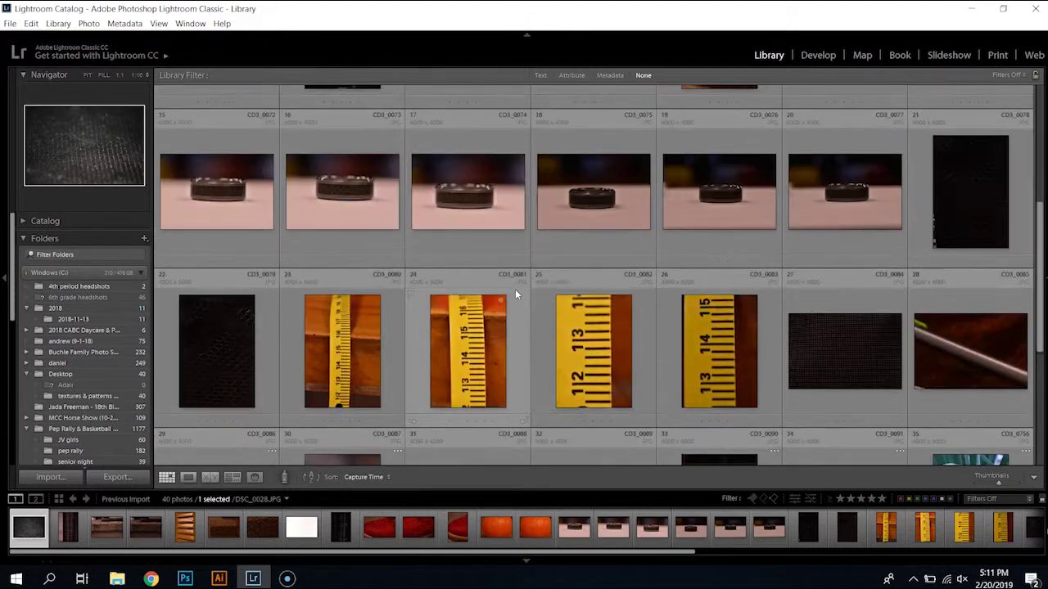
key(equal)
key(equal)
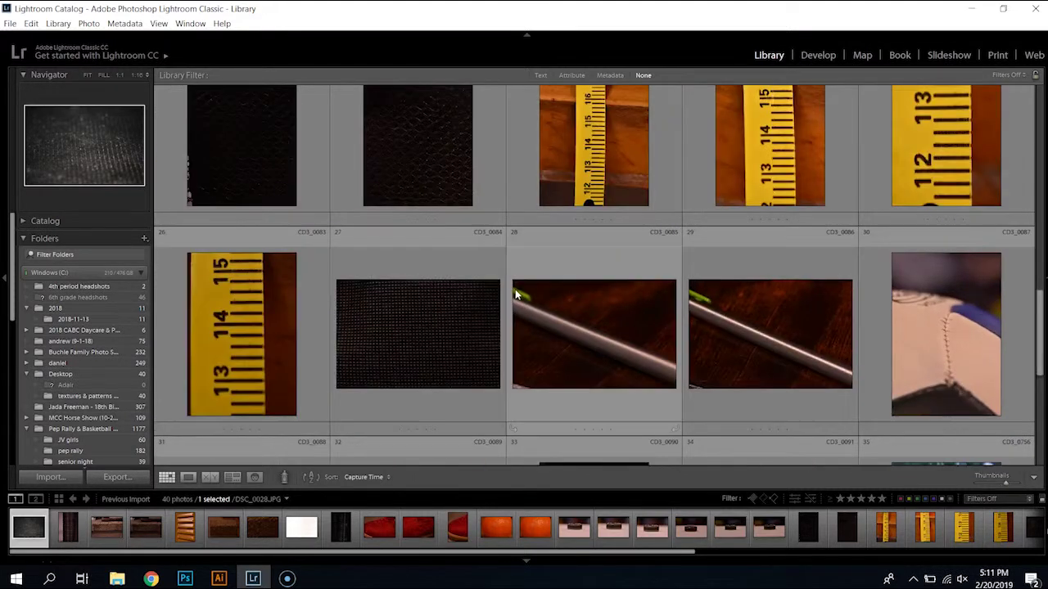
scroll(488, 293, down, 3)
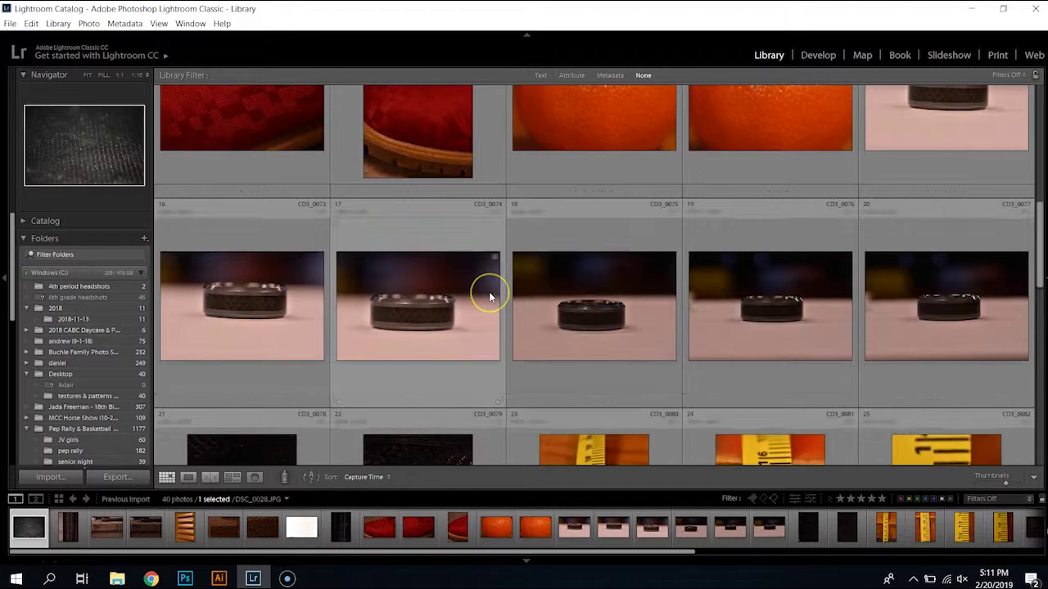
scroll(489, 293, up, 5)
scroll(490, 298, up, 8)
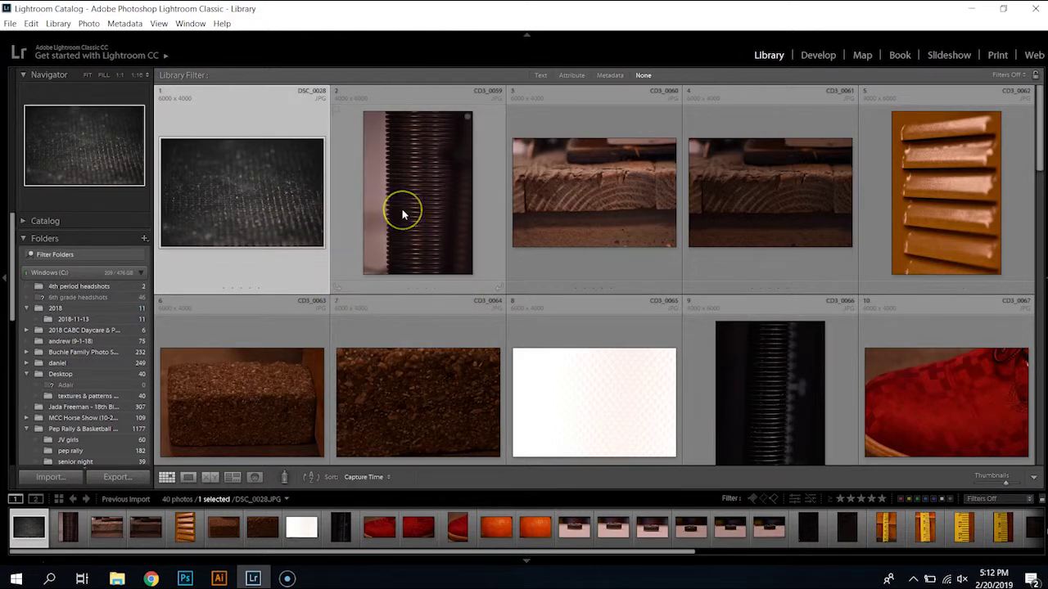
mouse_move(401, 215)
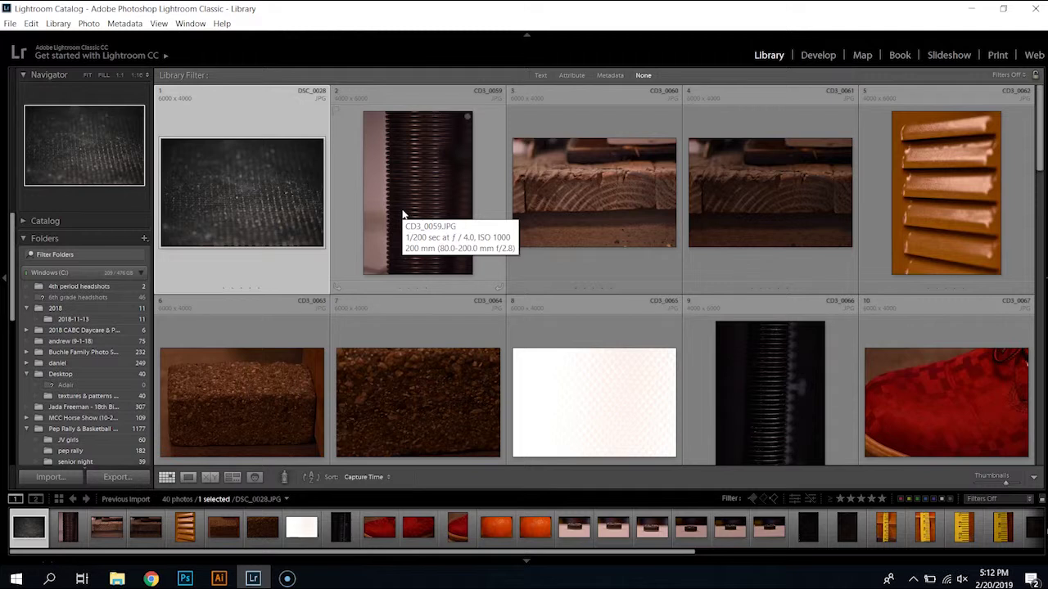
Rate ridged CD3_0059, the orange slats, red fabric and ring CD3_0076 photos one star each
click(406, 215)
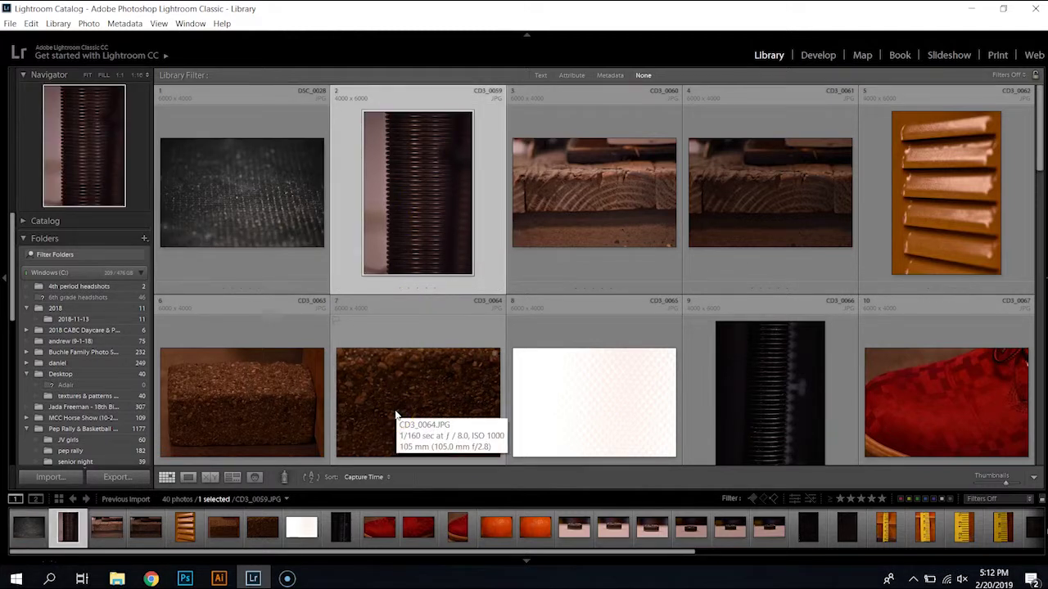
key(1)
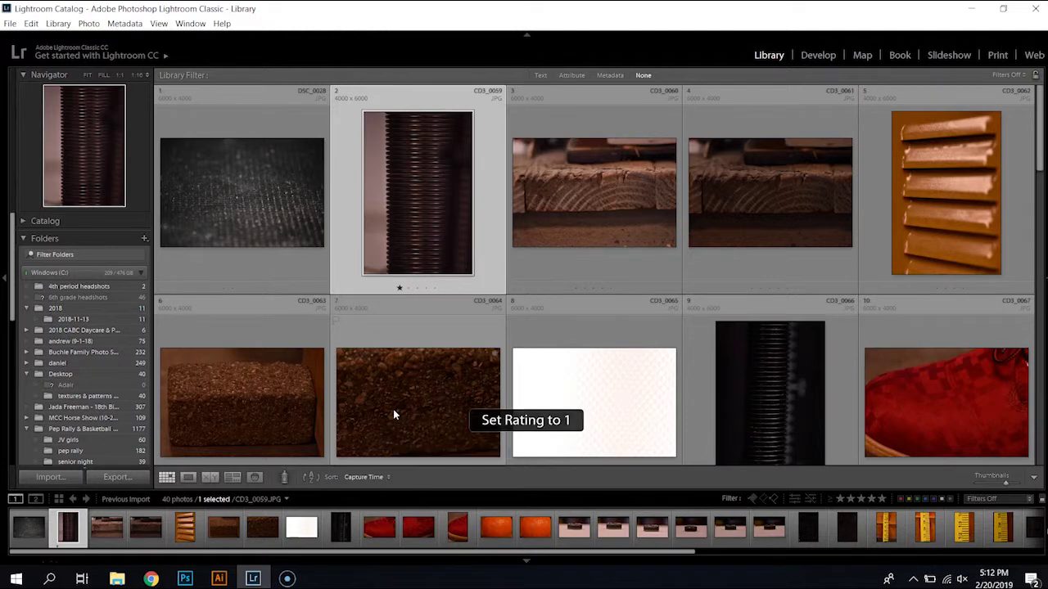
click(921, 214)
key(1)
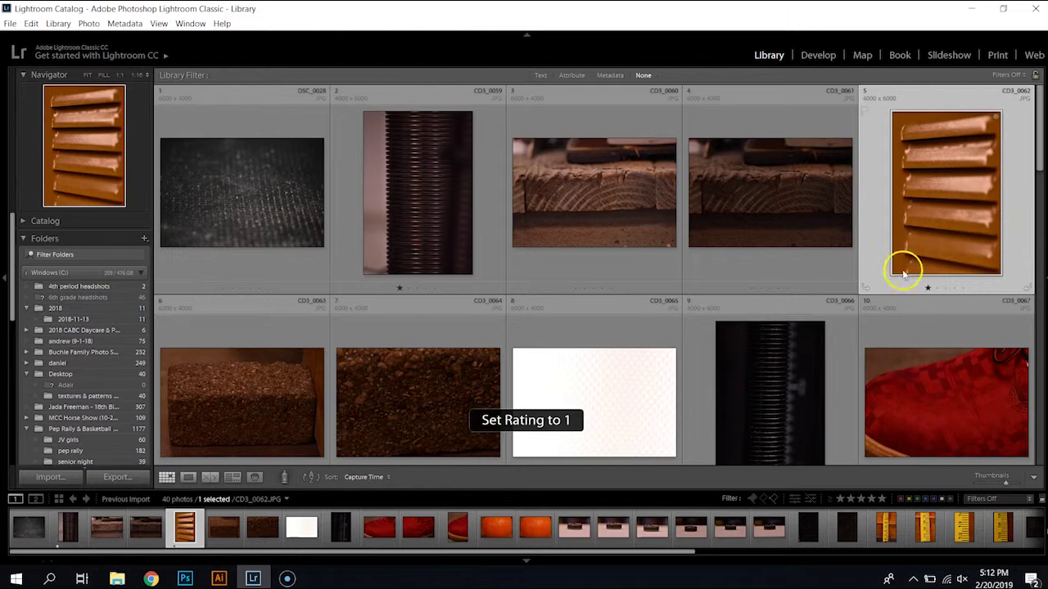
click(867, 342)
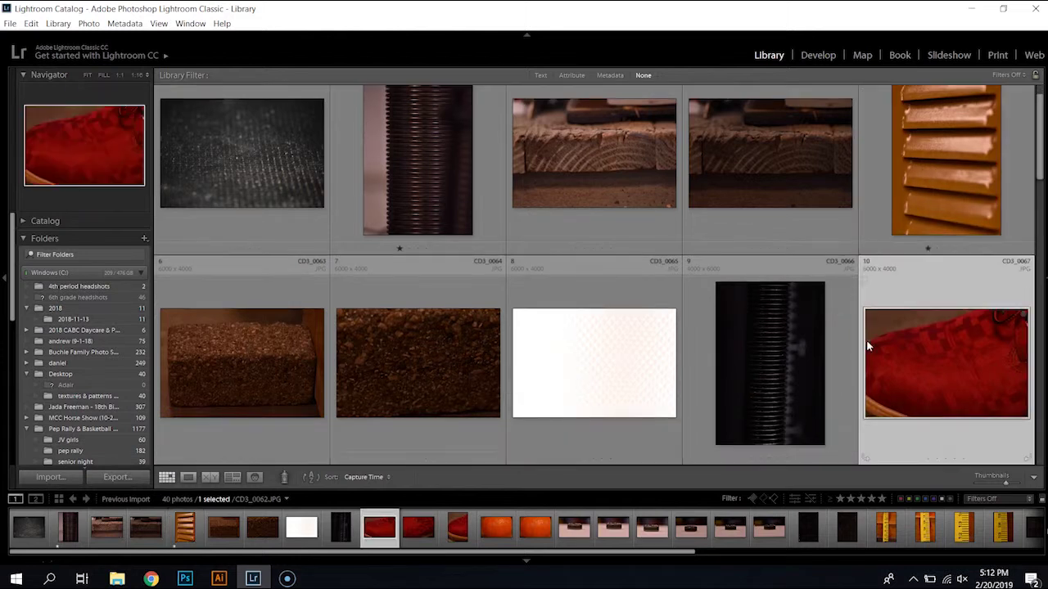
key(Right)
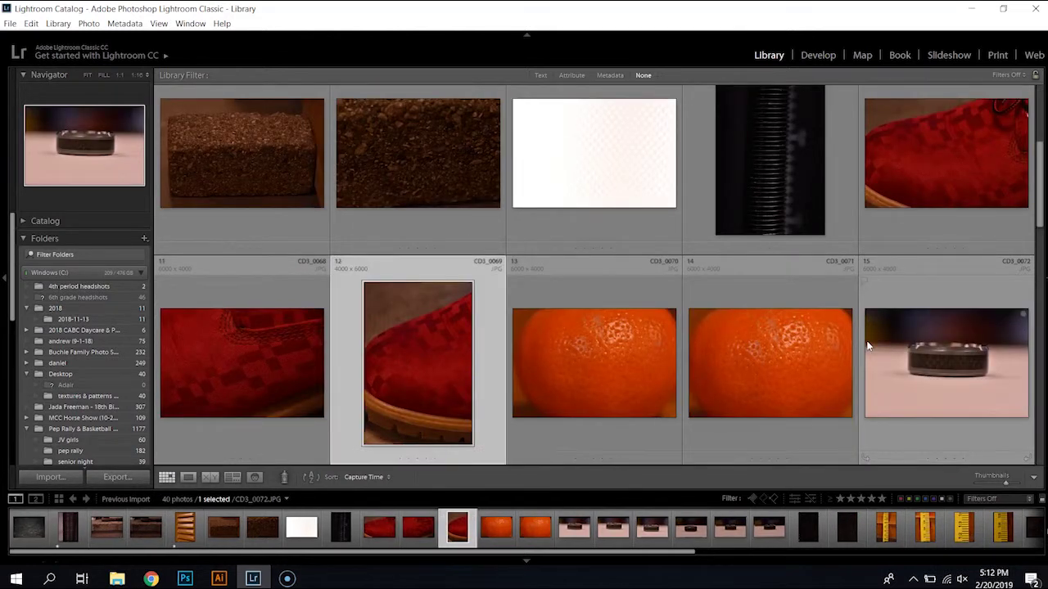
key(1)
key(Right)
key(Right)
key(Right)
key(Right)
key(Right)
key(Right)
key(Right)
key(Right)
key(Right)
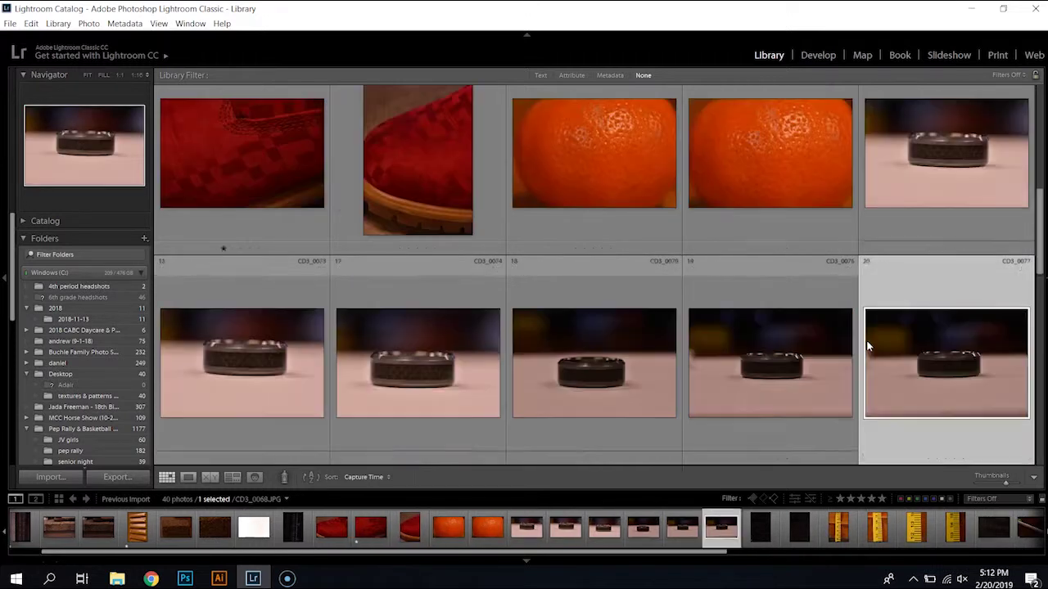
key(Left)
key(Left)
key(Left)
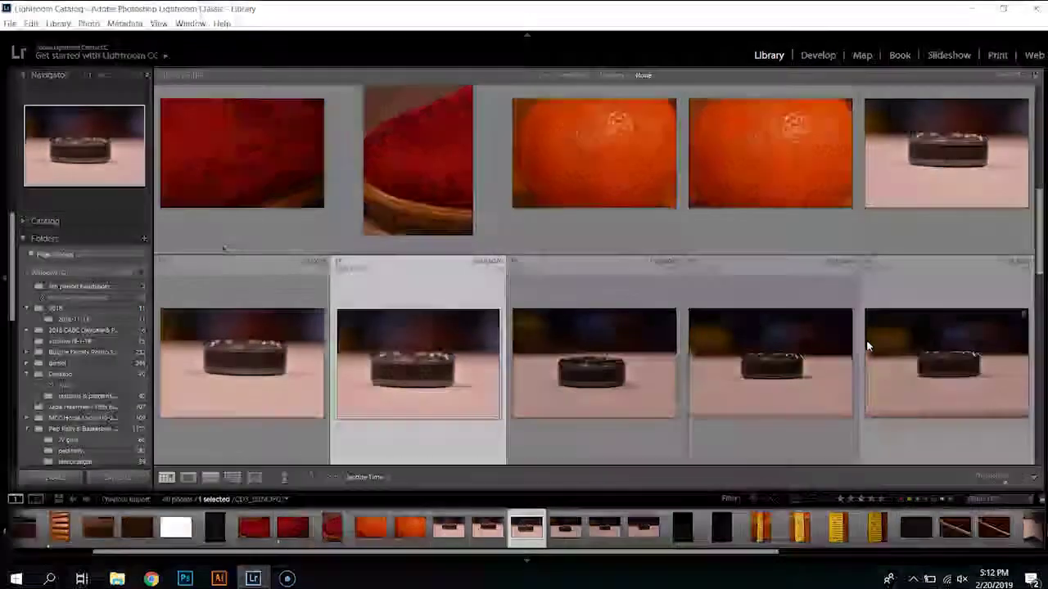
key(Right)
key(Right)
key(1)
Rate the dark mesh photo and an orange peel photo one star each
key(Down)
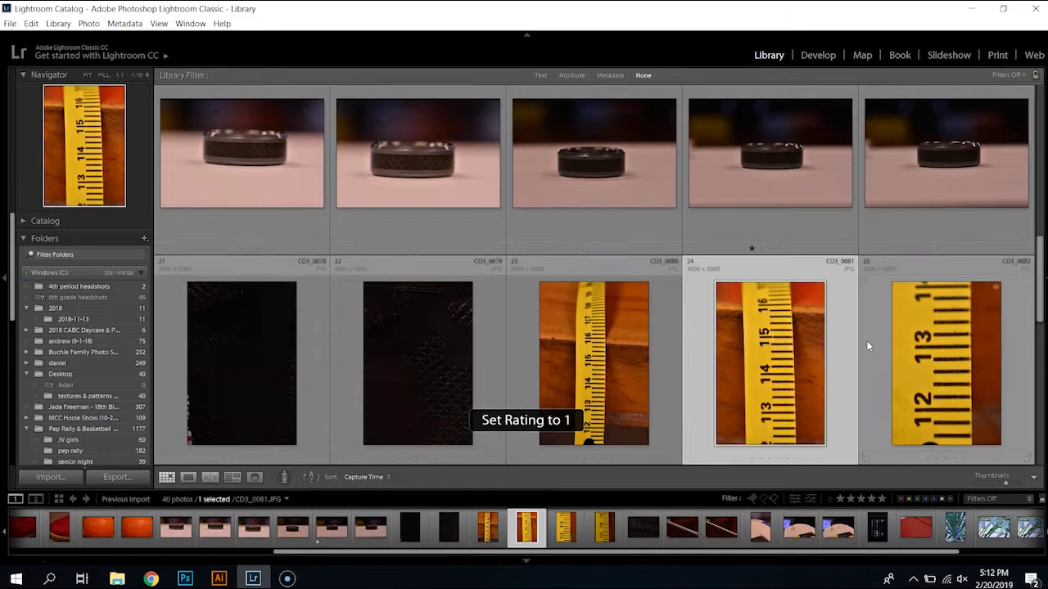
key(Down)
key(Up)
key(Left)
key(Left)
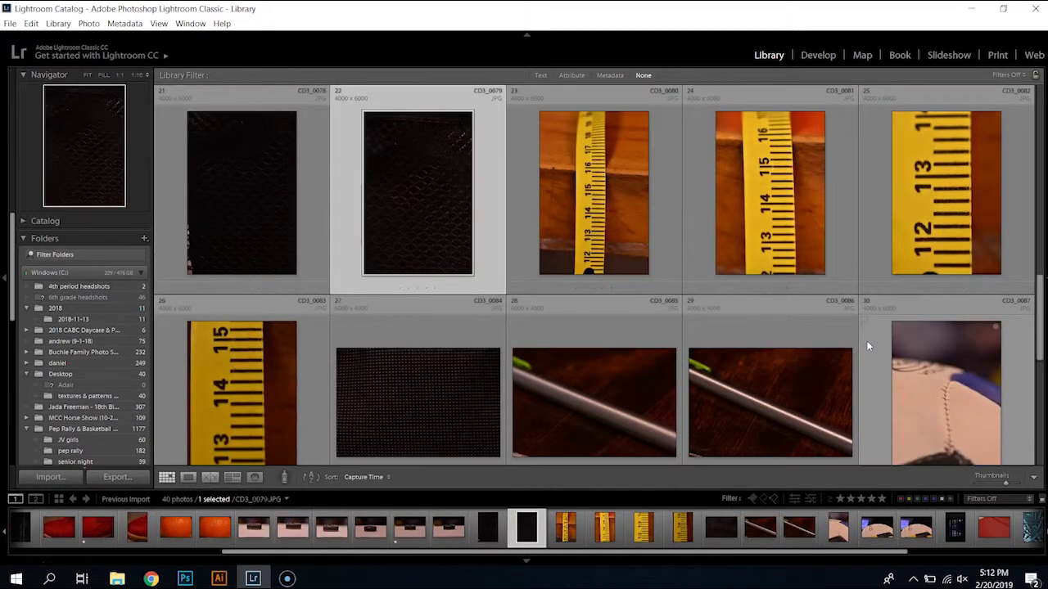
key(1)
key(Down)
key(Down)
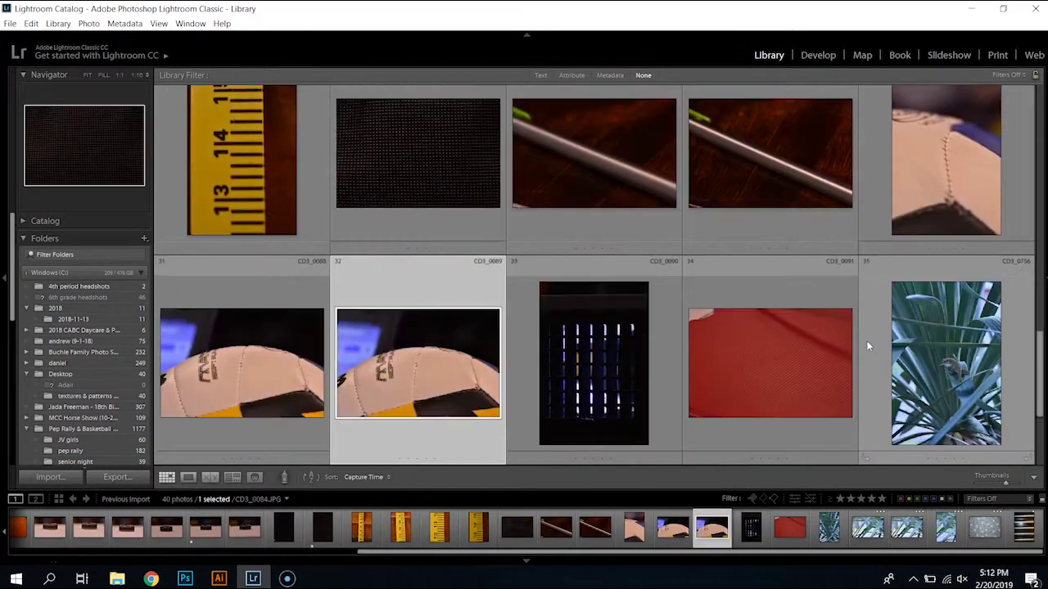
key(Down)
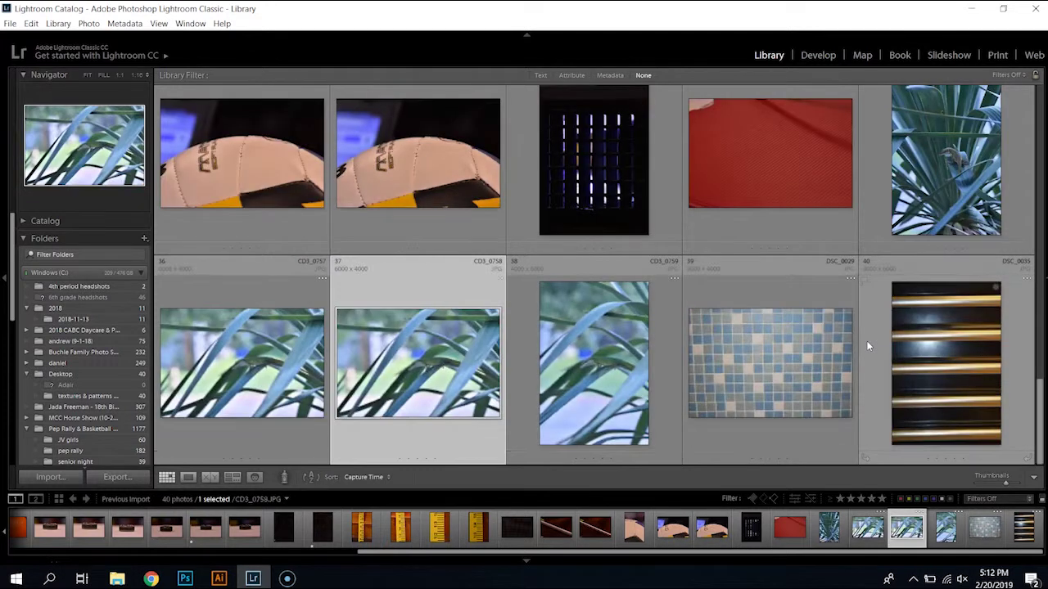
key(Right)
key(Right)
key(Right)
key(Up)
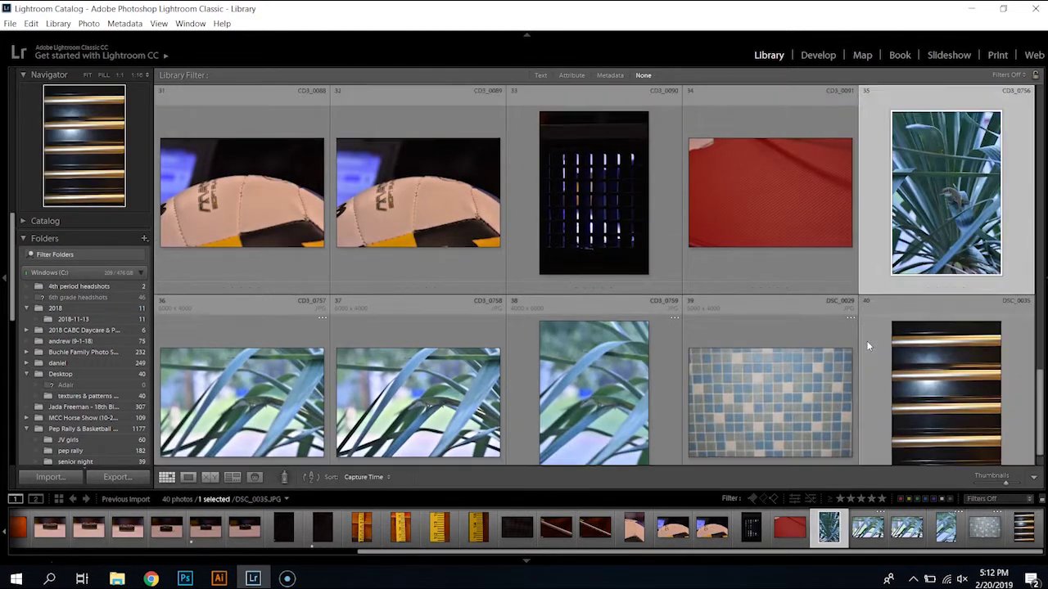
key(Up)
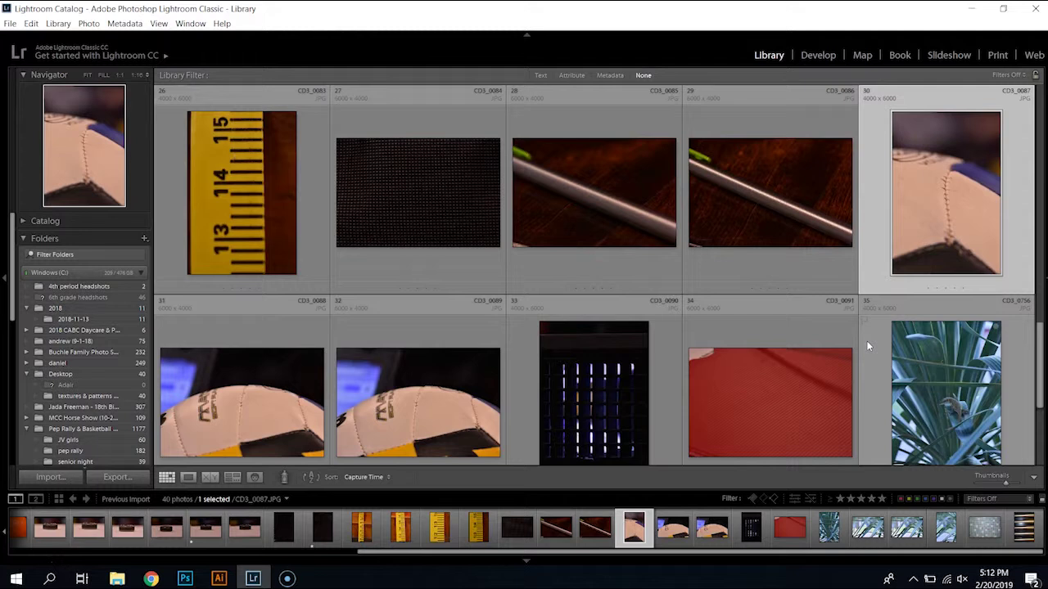
key(Up)
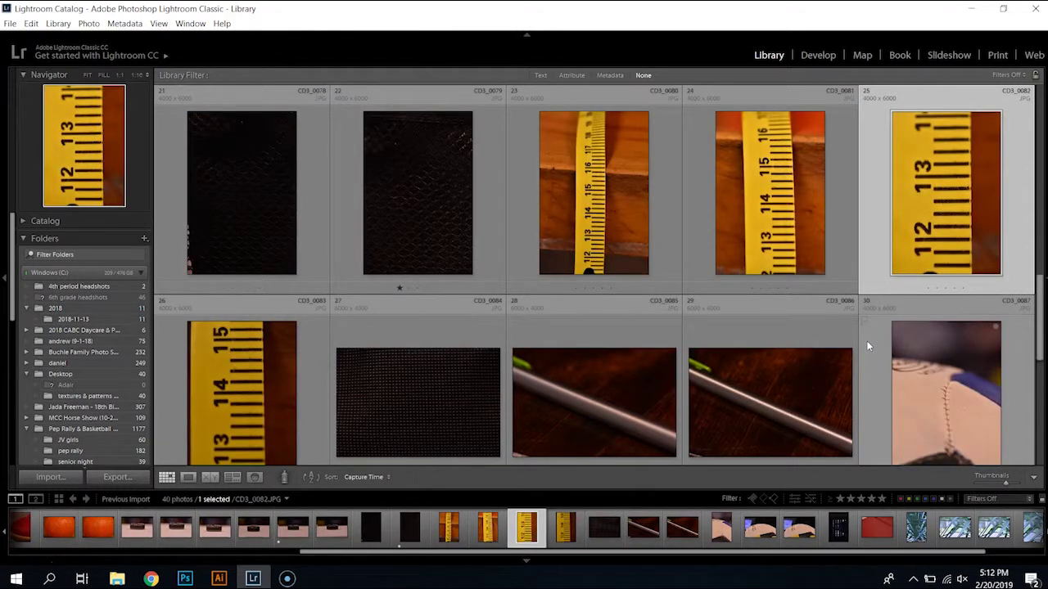
key(Left)
key(Left)
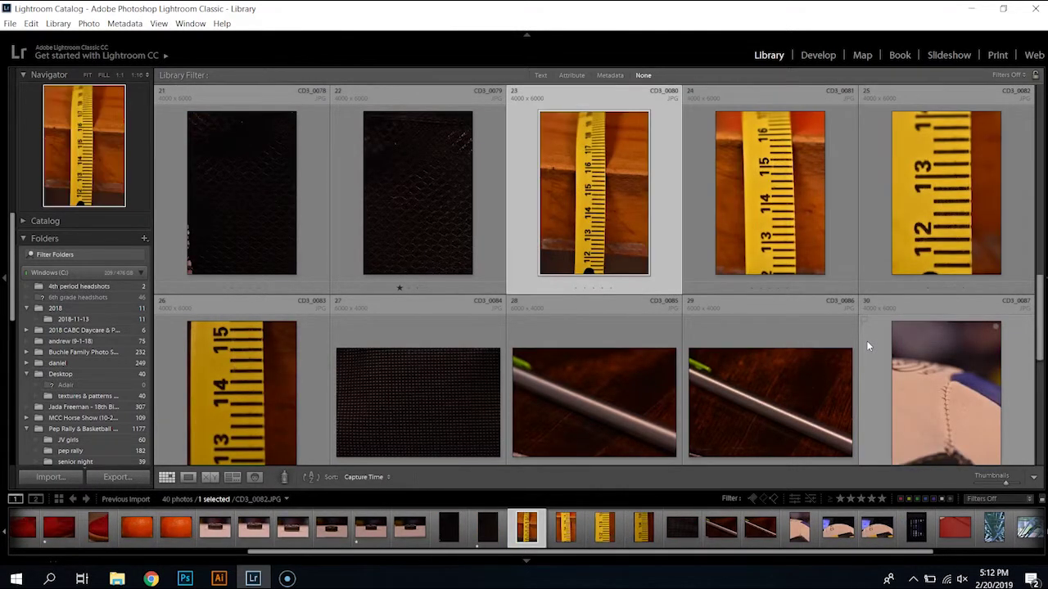
key(Up)
key(Up)
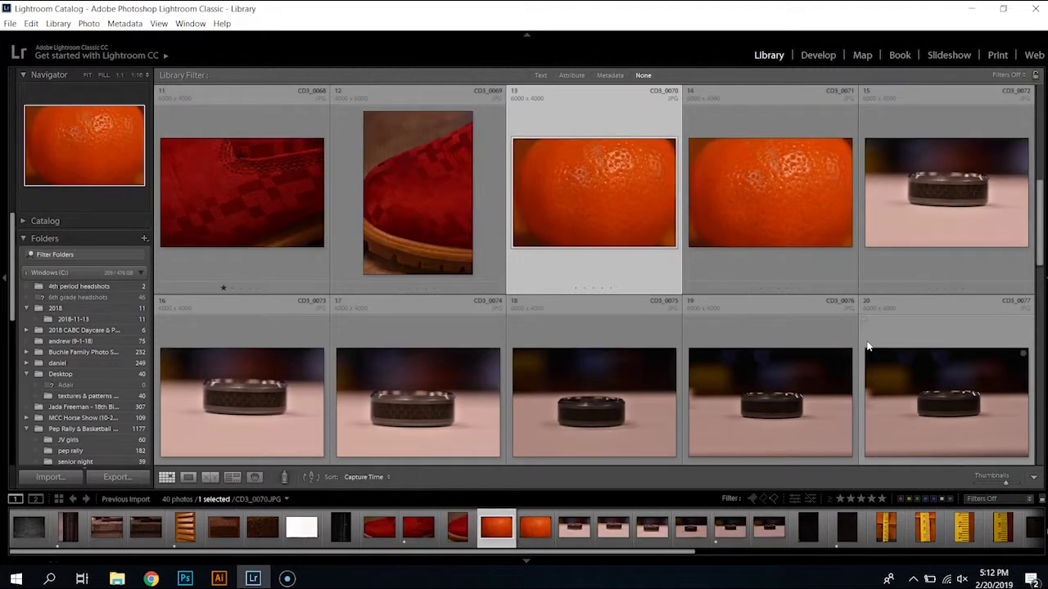
key(1)
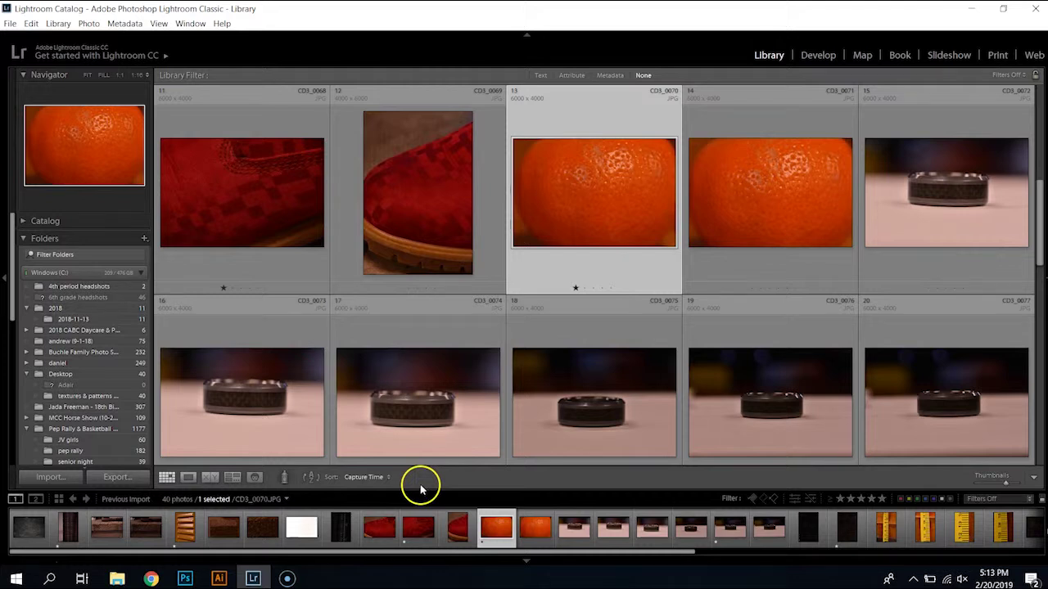
Filter the grid to one star or higher and rate orange slatted CD3_0062 two stars
click(839, 500)
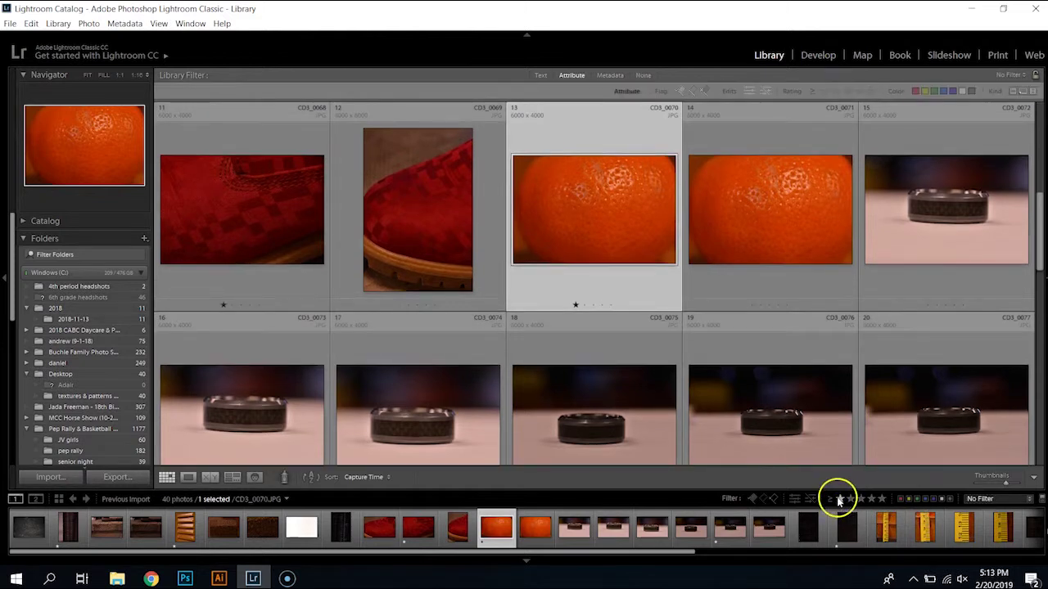
click(839, 500)
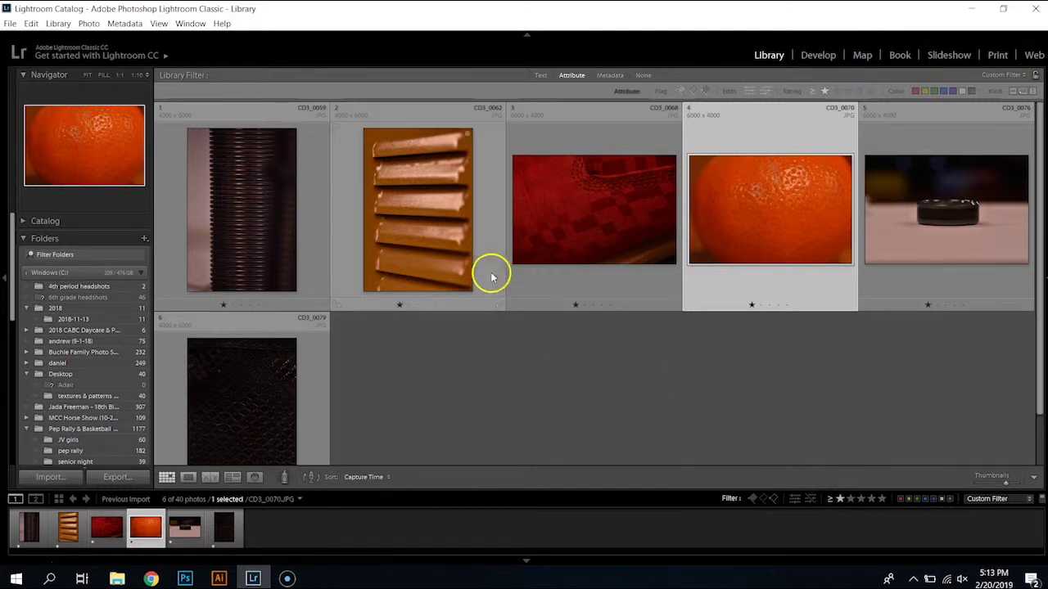
click(409, 235)
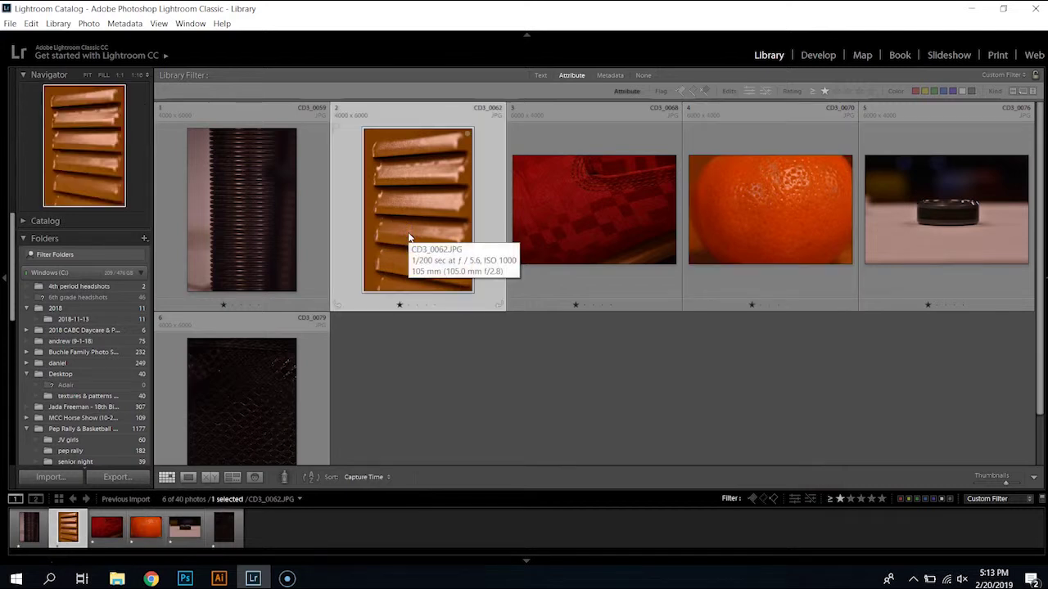
key(2)
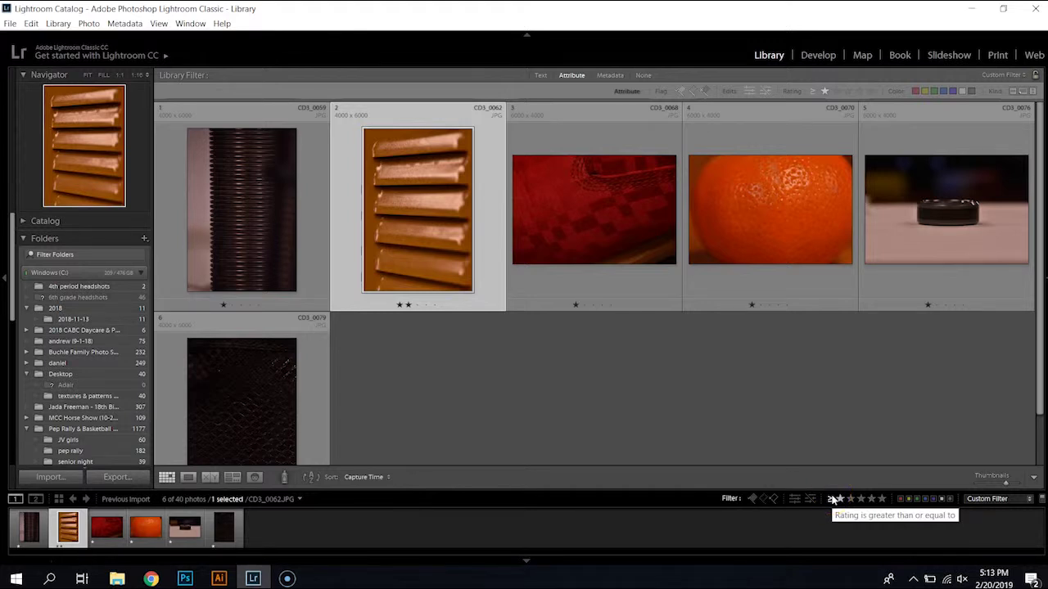
Switch the rating filter to exactly one star, then back to one star or higher
click(830, 501)
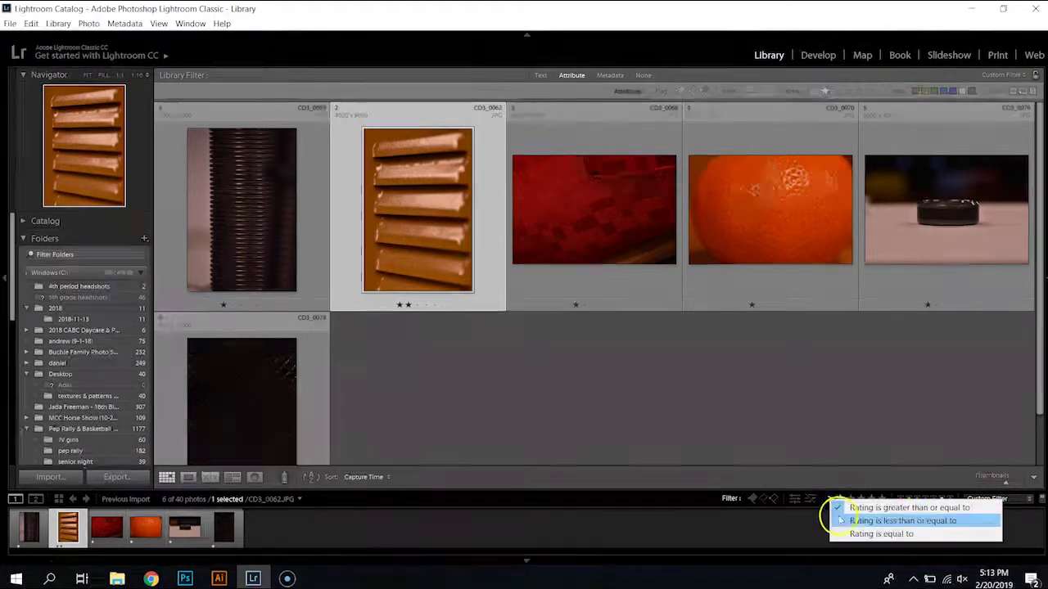
click(845, 534)
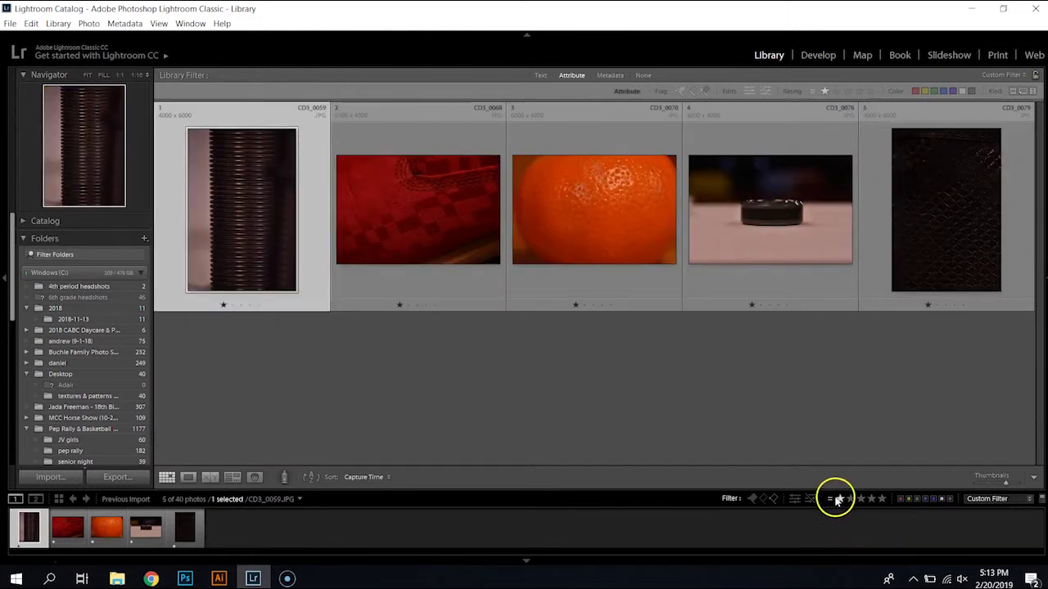
click(831, 500)
click(838, 507)
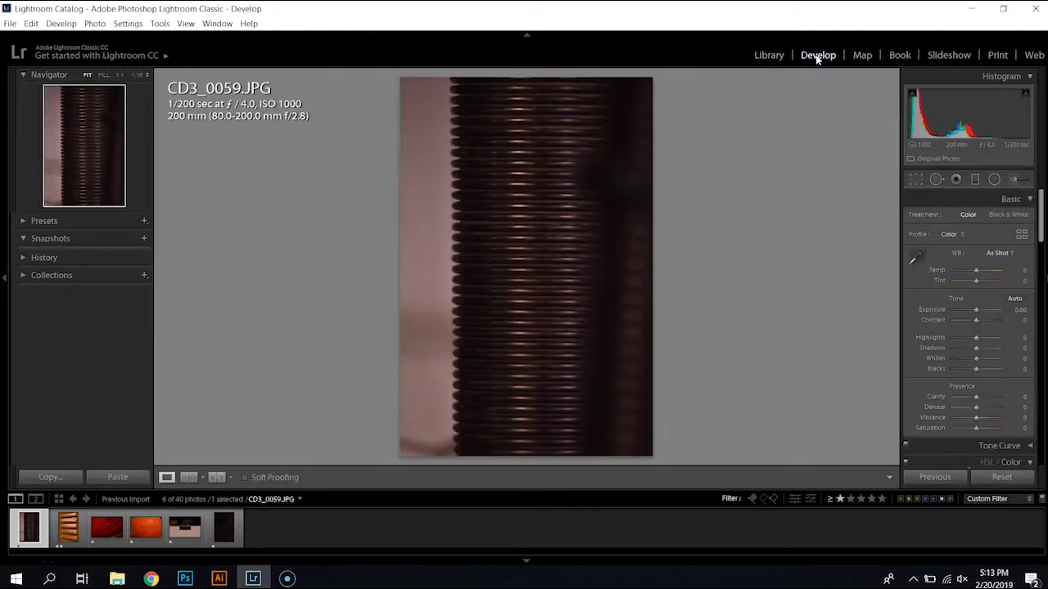
Pull the top crop edge of CD3_0059 inward around the ribbed coil and apply it
click(718, 197)
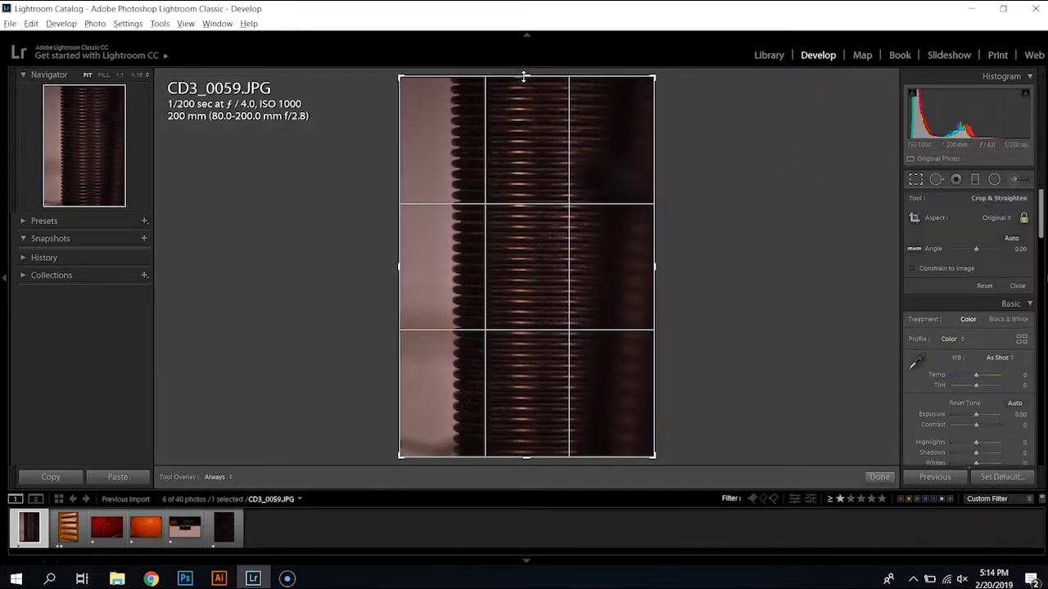
drag(524, 76, 534, 125)
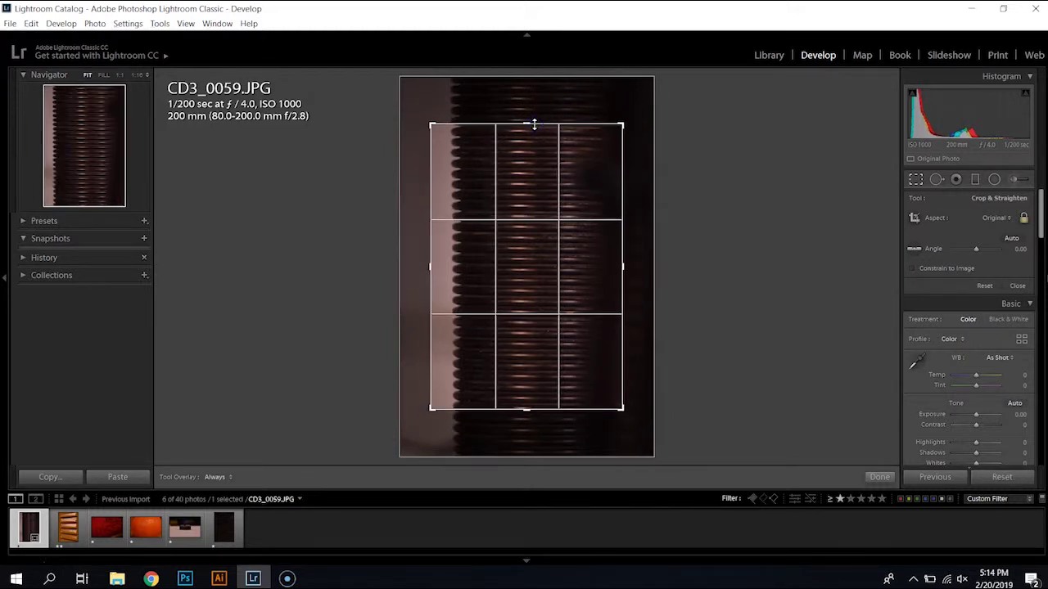
key(Return)
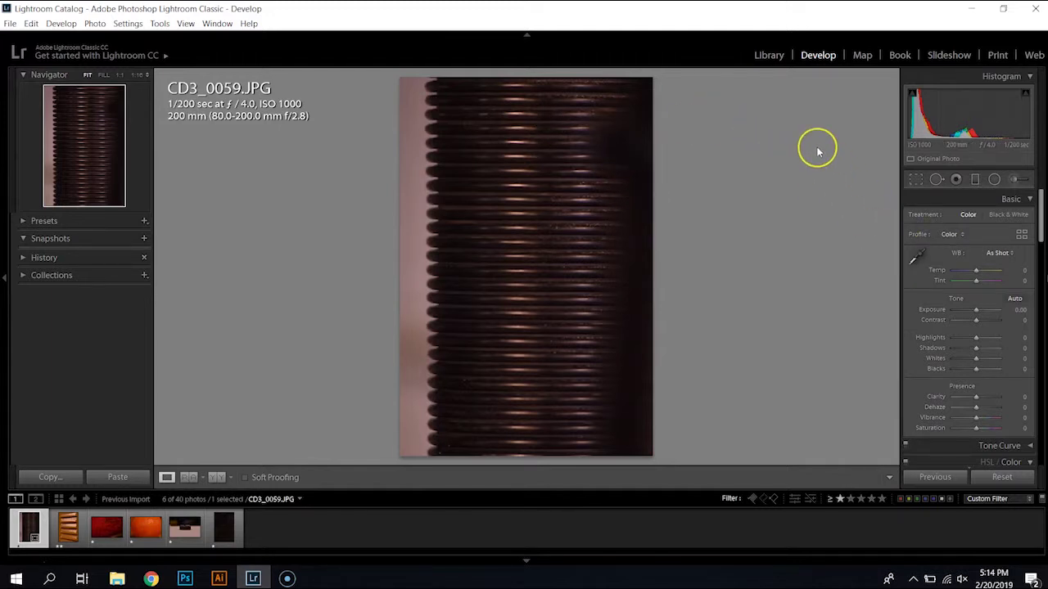
Move to ring photo CD3_0076, drag its left crop edge inward and apply the crop
key(Right)
key(Right)
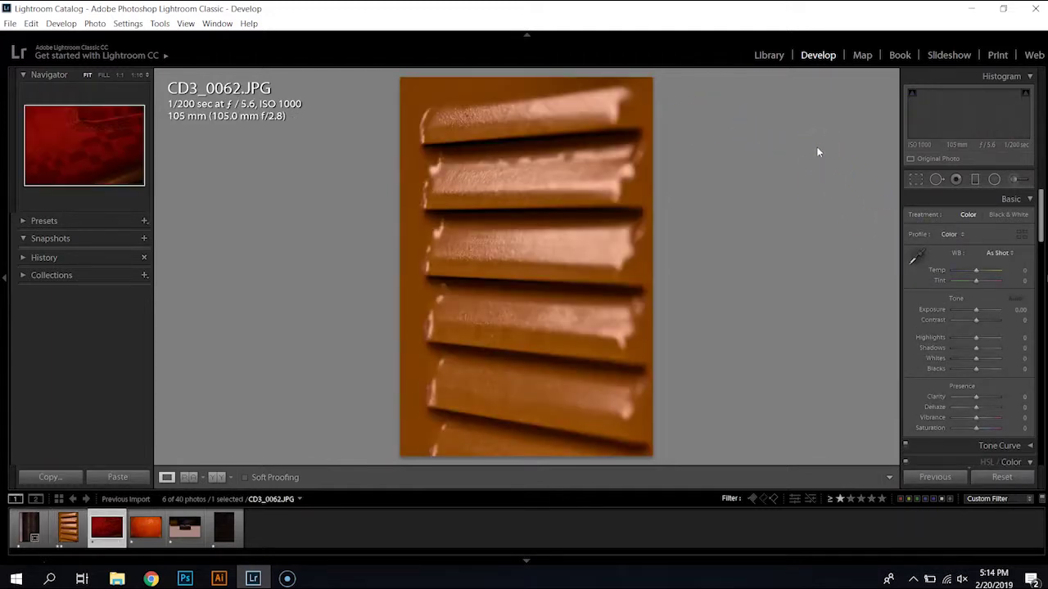
key(Right)
key(Right)
key(Right)
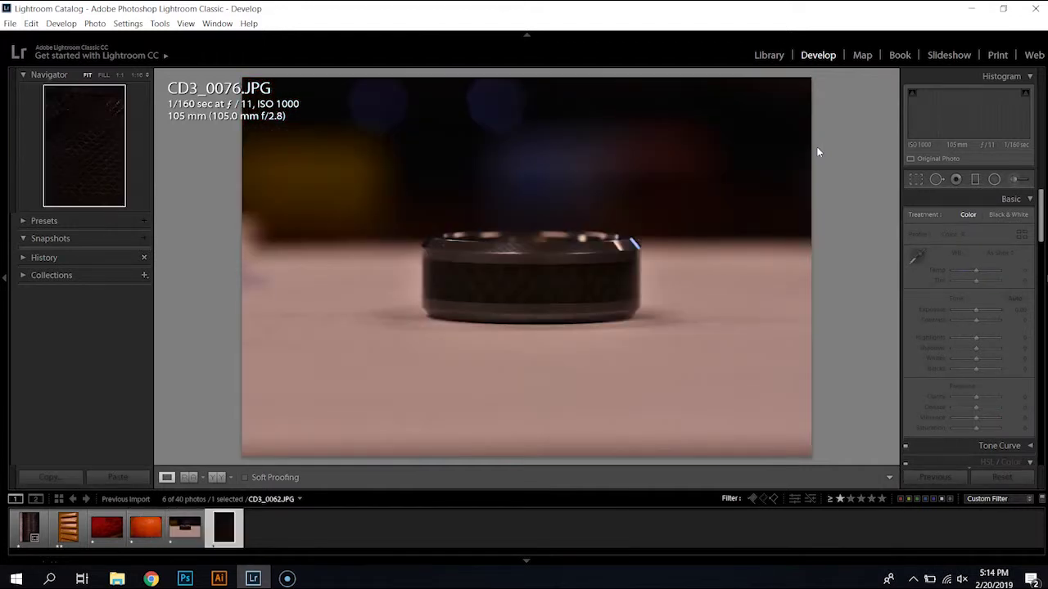
key(Left)
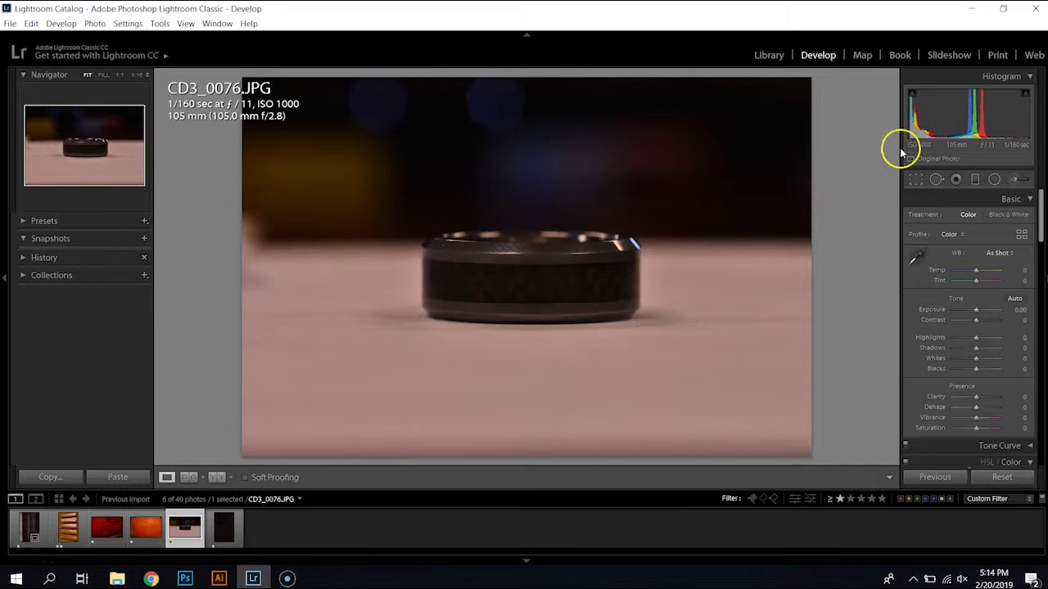
click(915, 179)
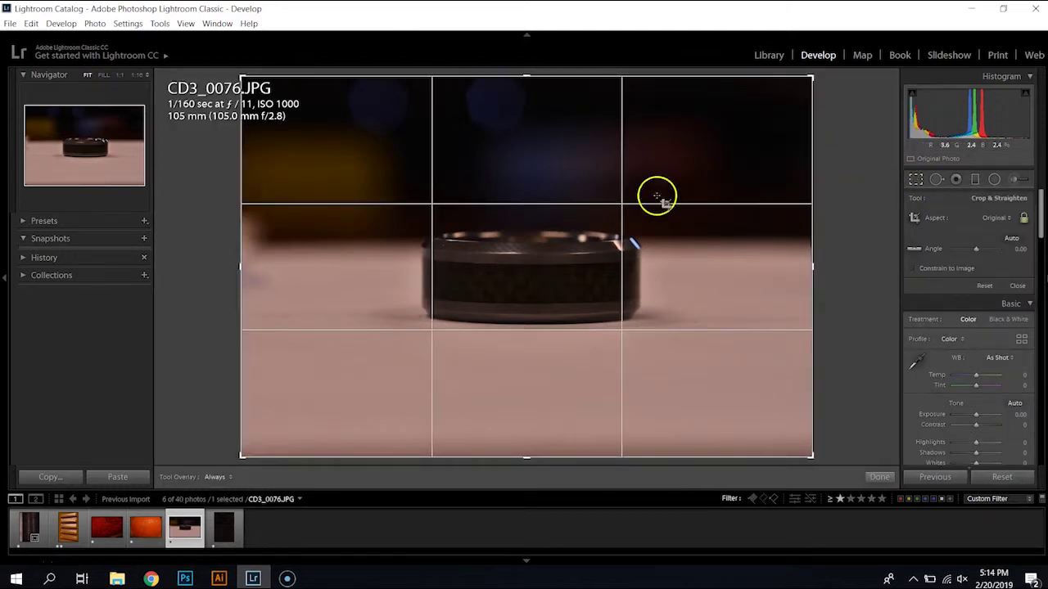
drag(239, 267, 292, 272)
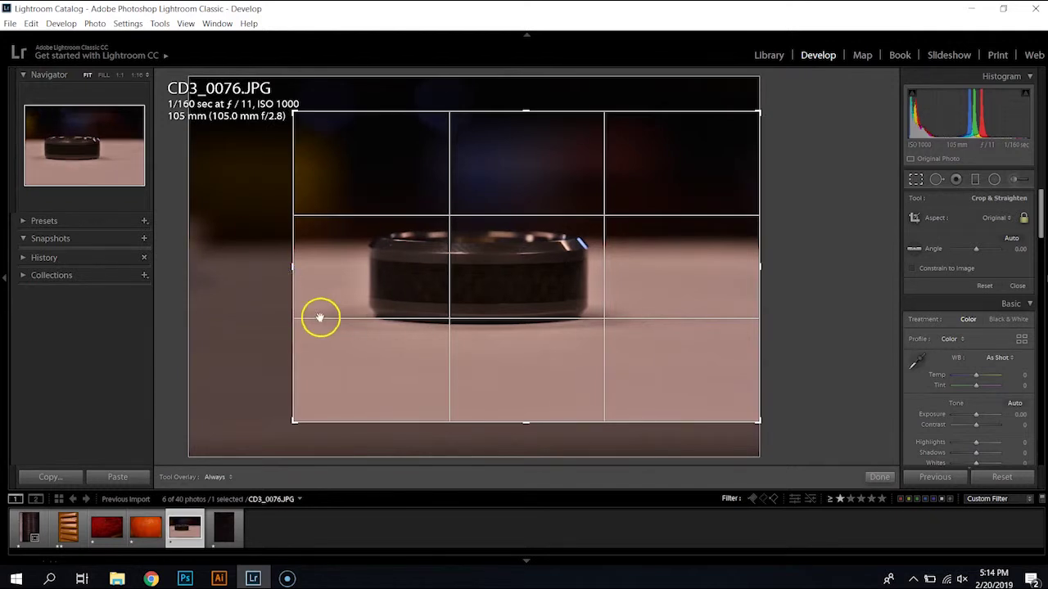
key(Return)
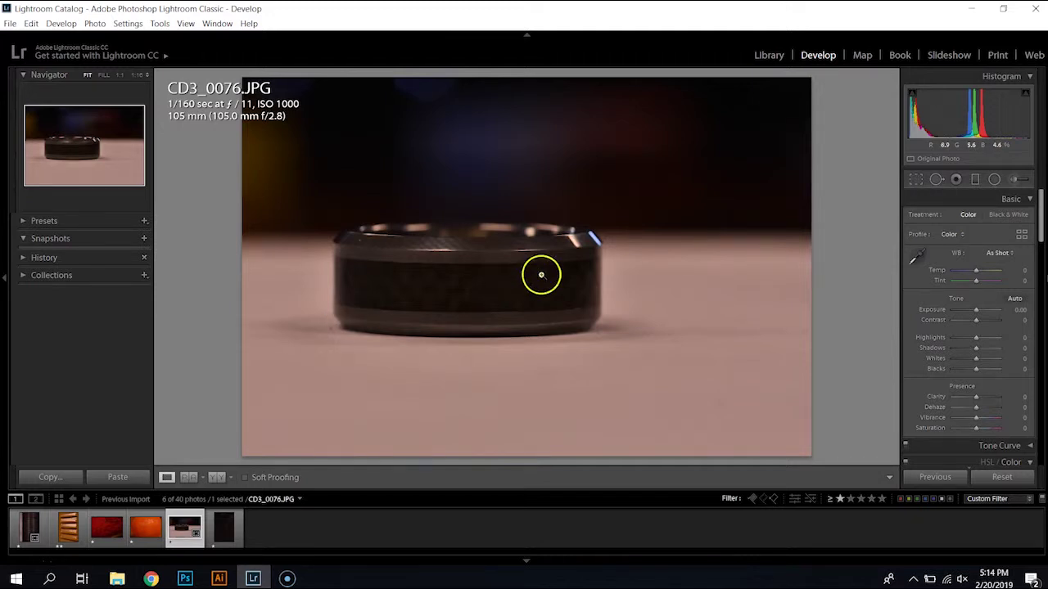
Open red fabric CD3_0068 in Crop, try a rotation, then reset the straighten angle to 0.00
click(111, 526)
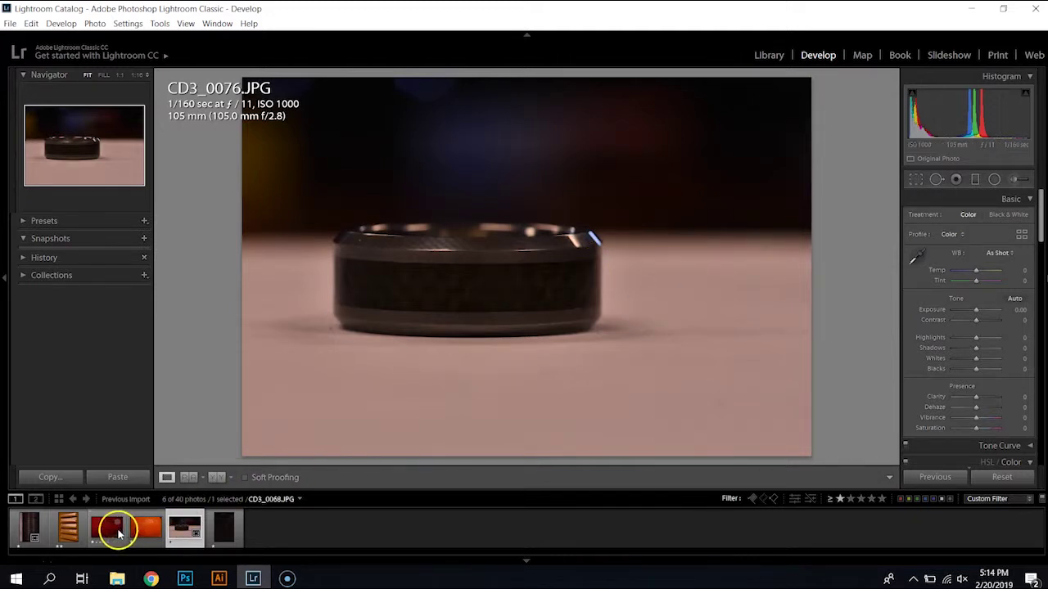
click(915, 179)
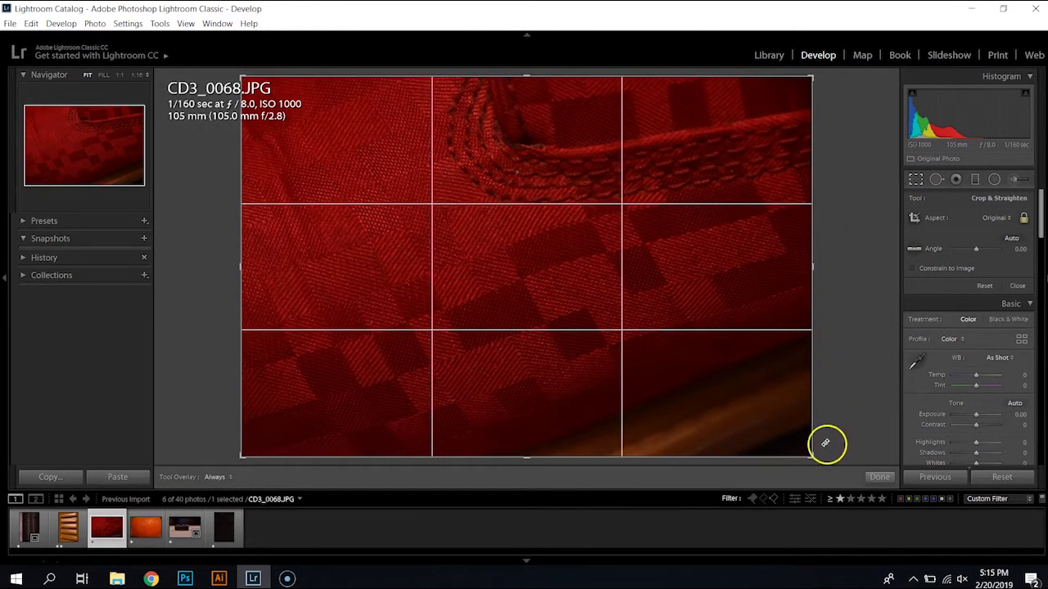
mouse_move(826, 451)
mouse_down()
mouse_move(813, 473)
mouse_move(832, 461)
mouse_up()
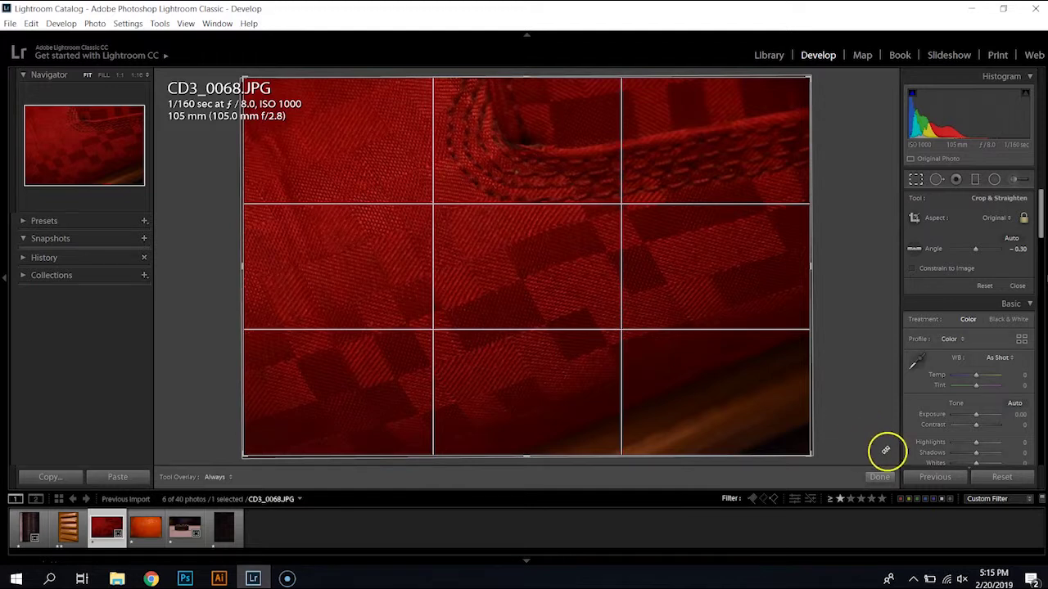
click(985, 287)
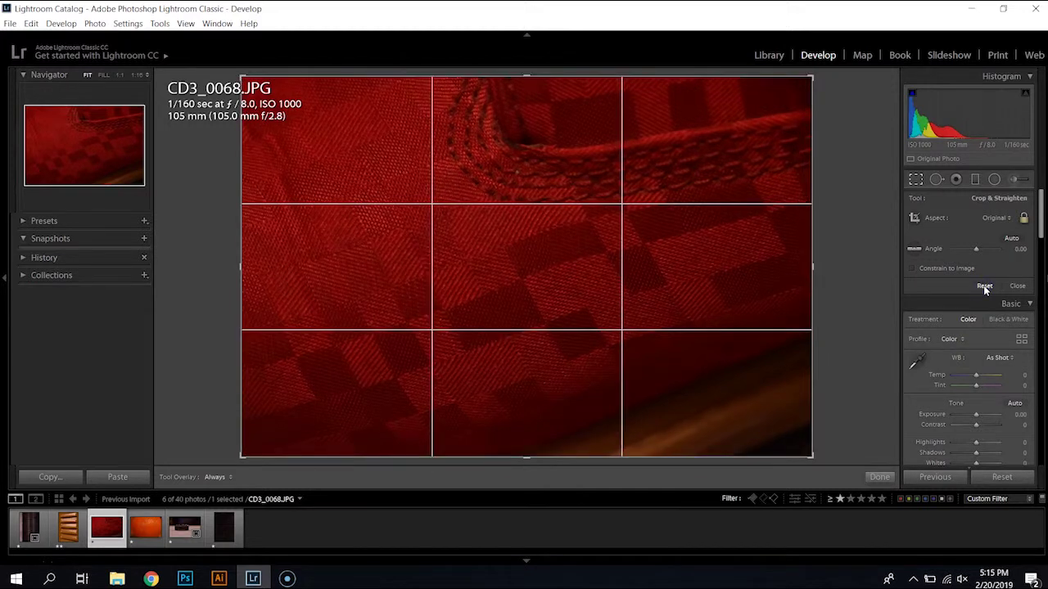
click(1016, 285)
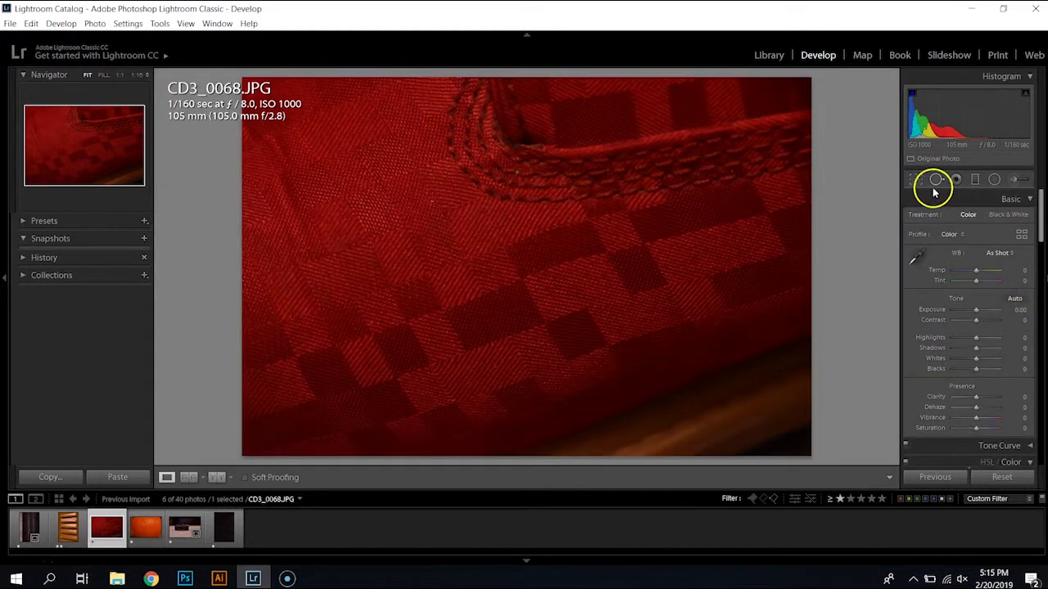
click(95, 24)
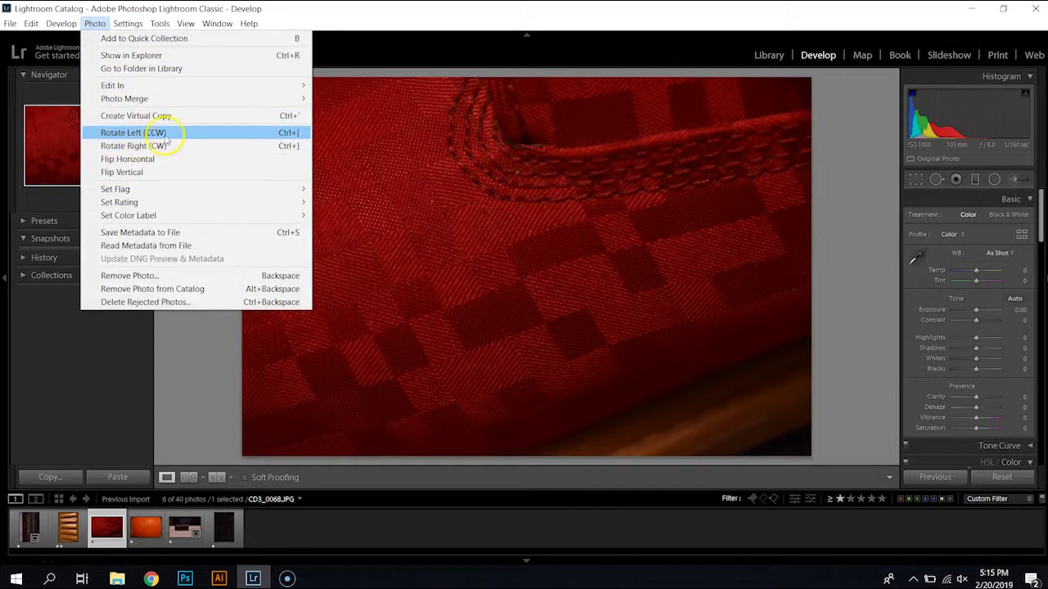
click(509, 183)
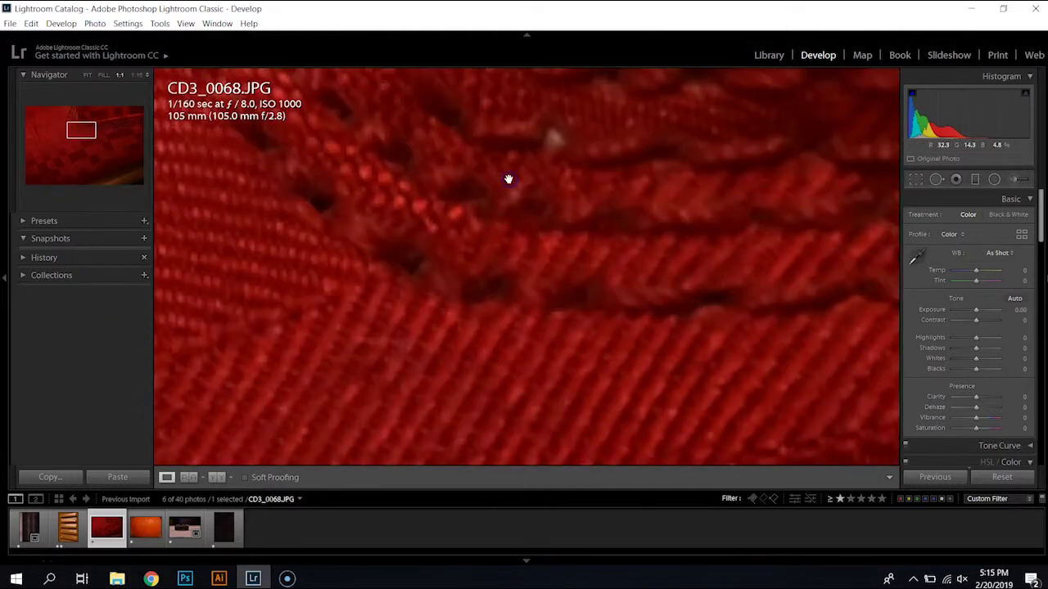
click(510, 177)
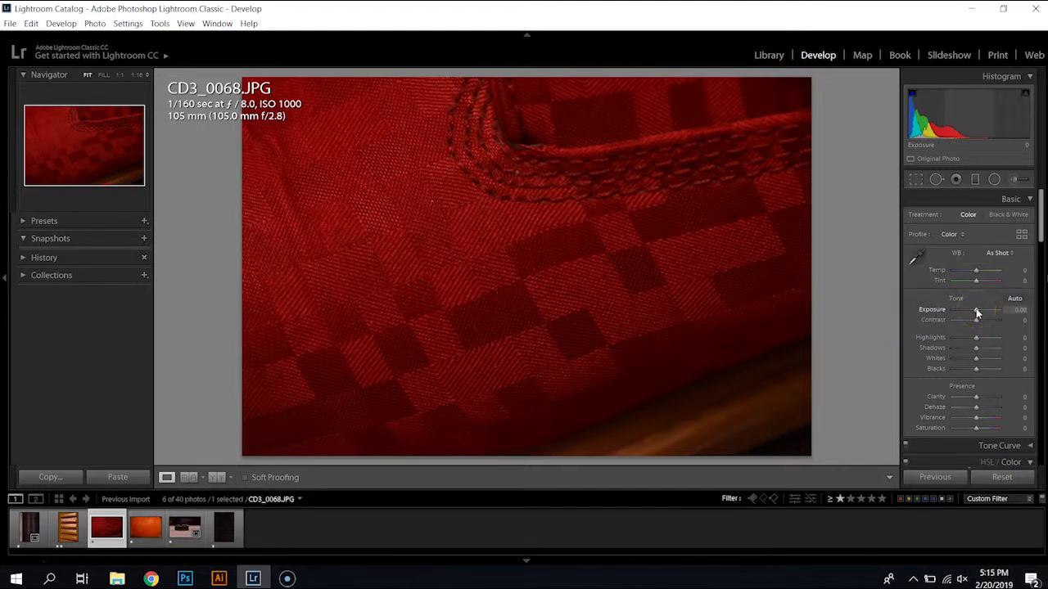
Raise Exposure to +0.60 and set Contrast to +10 on the red fabric photo
drag(976, 312, 980, 312)
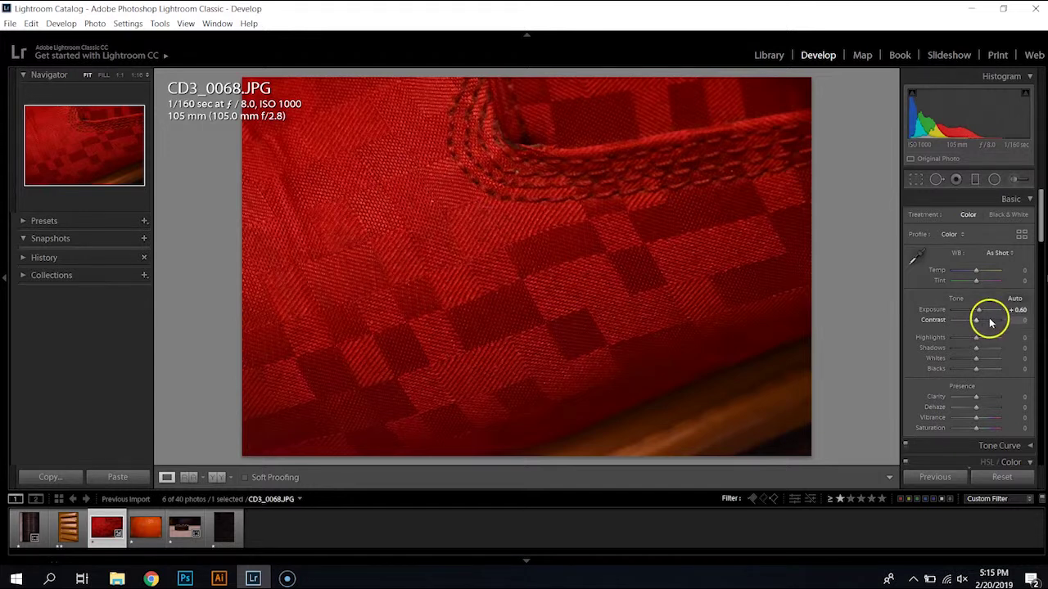
click(1014, 320)
text(10)
key(Return)
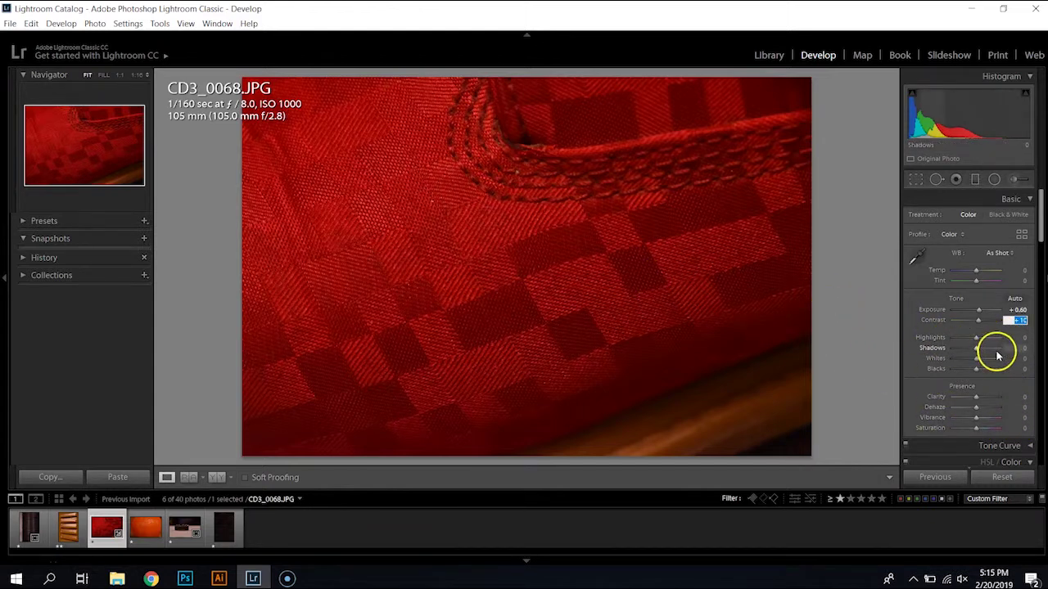
Drop Shadows to −100, set Blacks to 0 and Whites to −12
drag(975, 351, 876, 378)
mouse_move(977, 371)
mouse_down()
mouse_move(956, 372)
mouse_move(975, 364)
mouse_up()
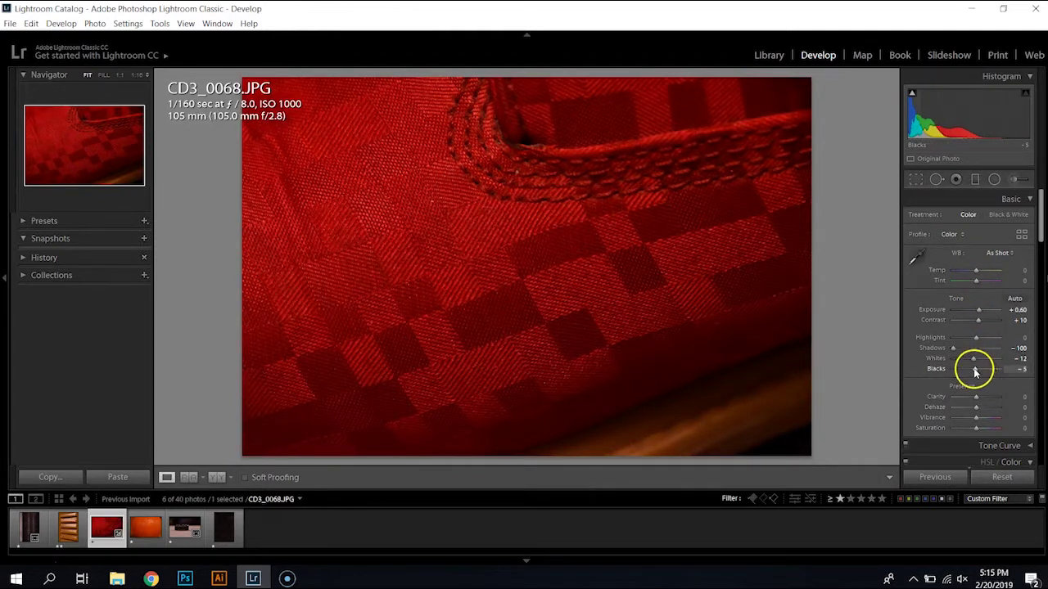
click(1013, 369)
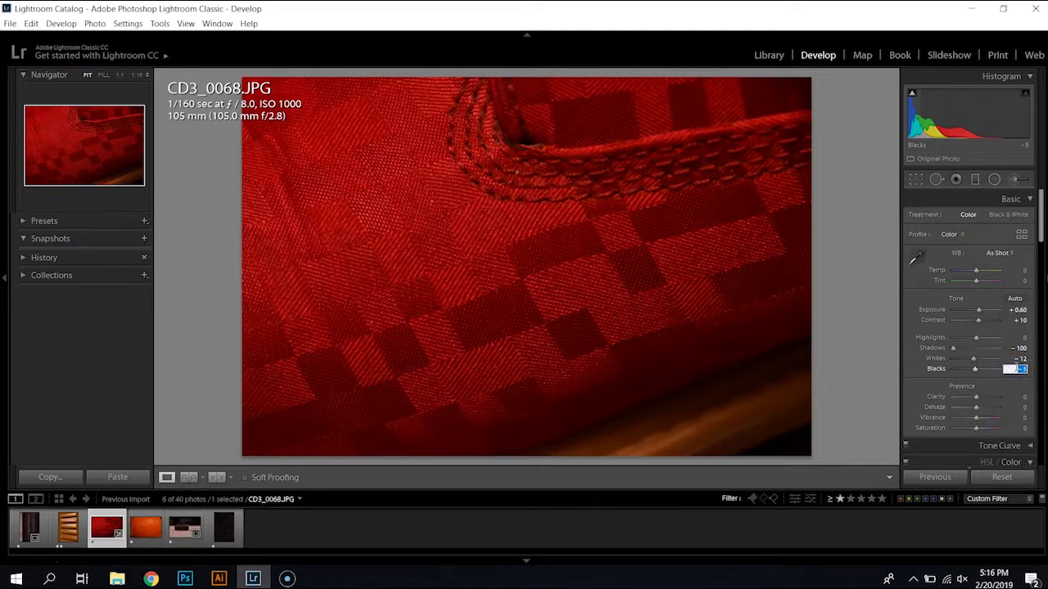
text(0)
key(Return)
click(1014, 358)
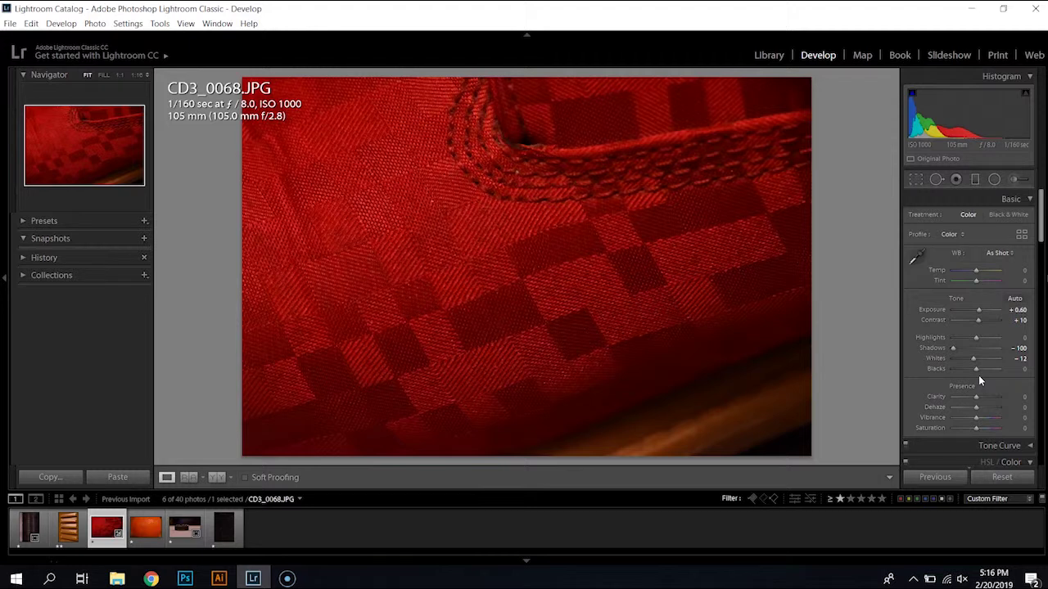
Return to the Library grid and select the red fabric photo
click(769, 55)
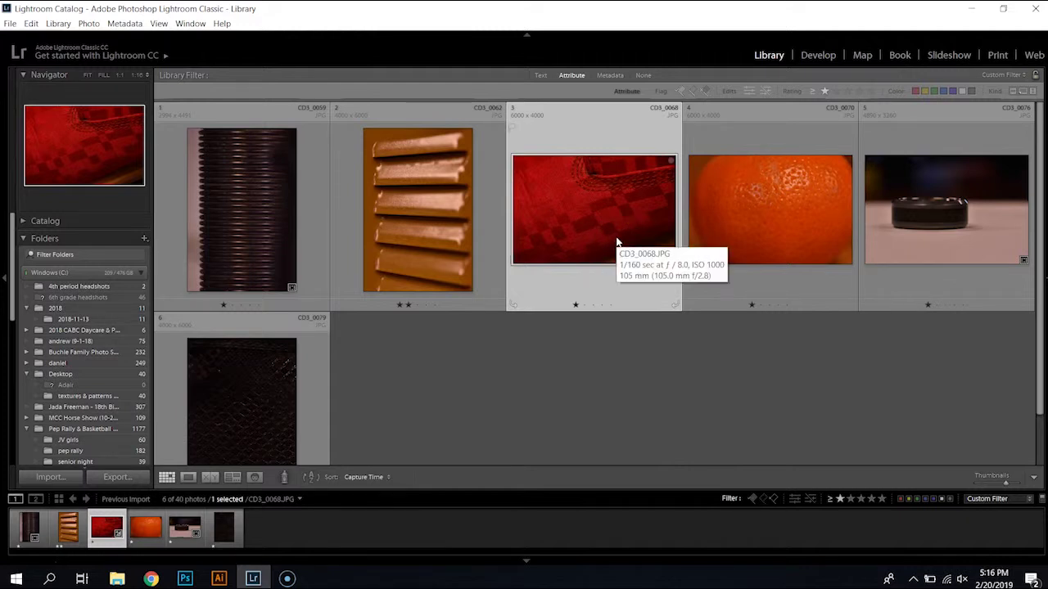
click(570, 220)
click(622, 206)
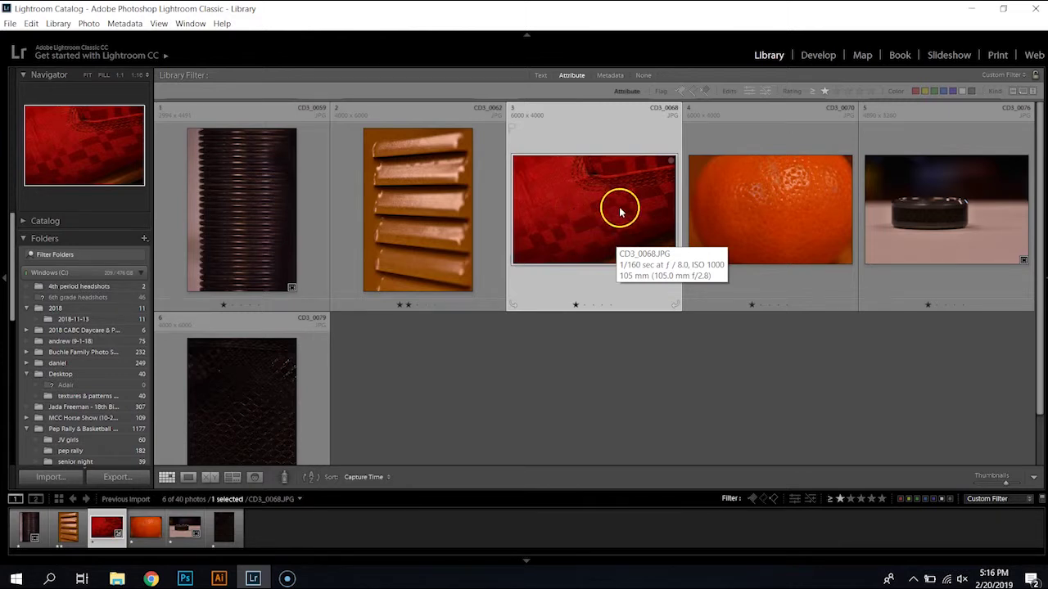
click(664, 371)
click(622, 237)
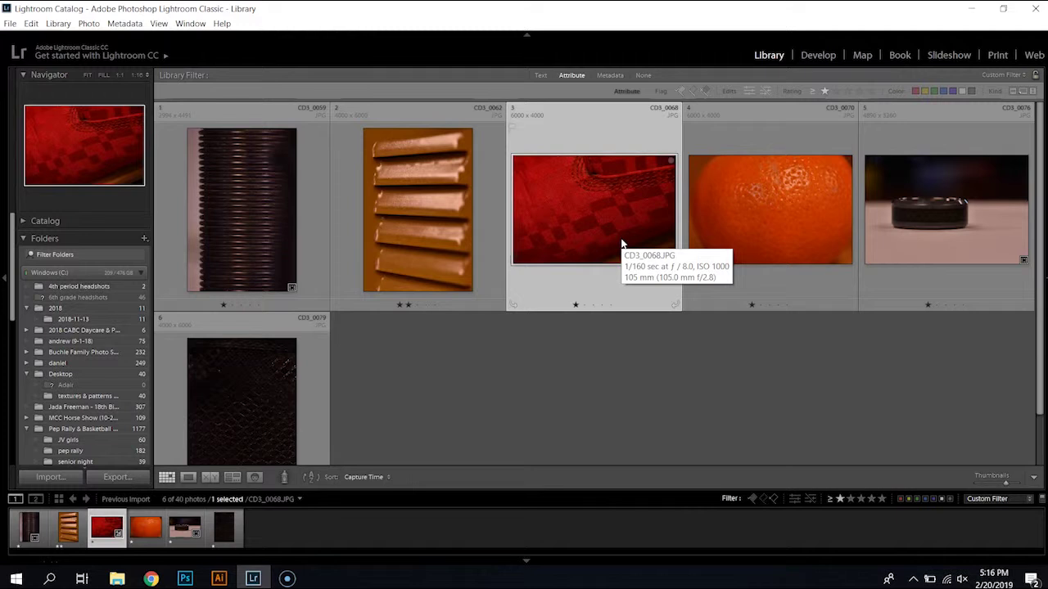
Ctrl-add the orange, dark textured and orange blinds photos for four selected in total
ctrl+click(768, 224)
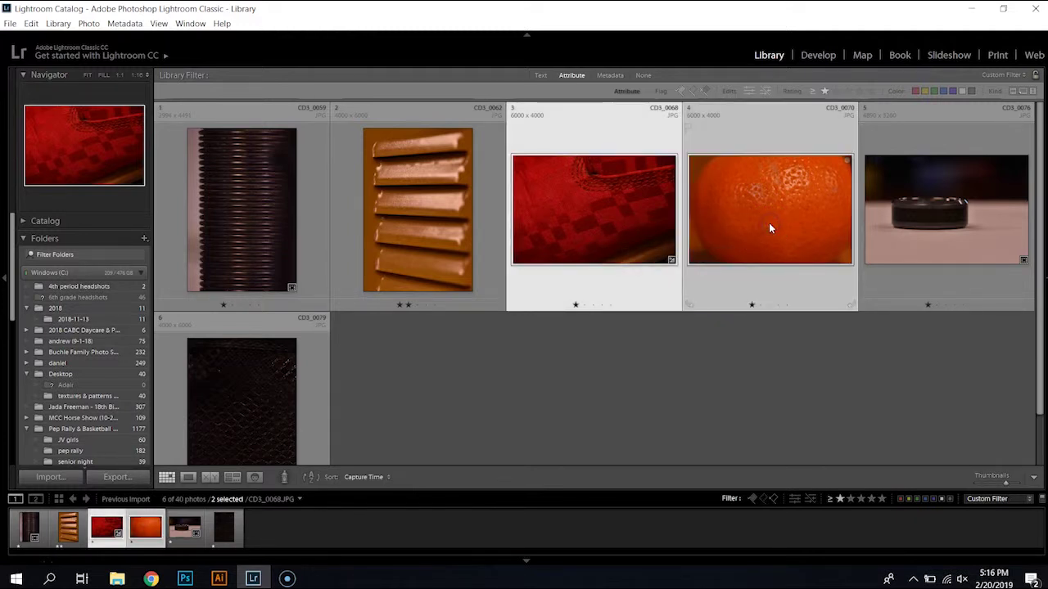
ctrl+click(884, 222)
ctrl+click(890, 262)
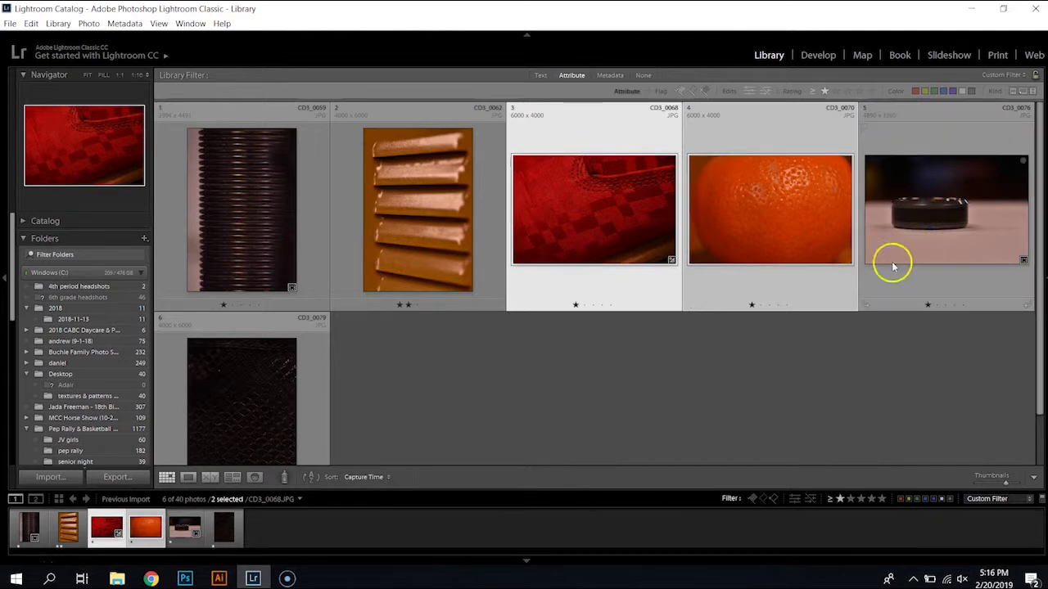
ctrl+click(252, 406)
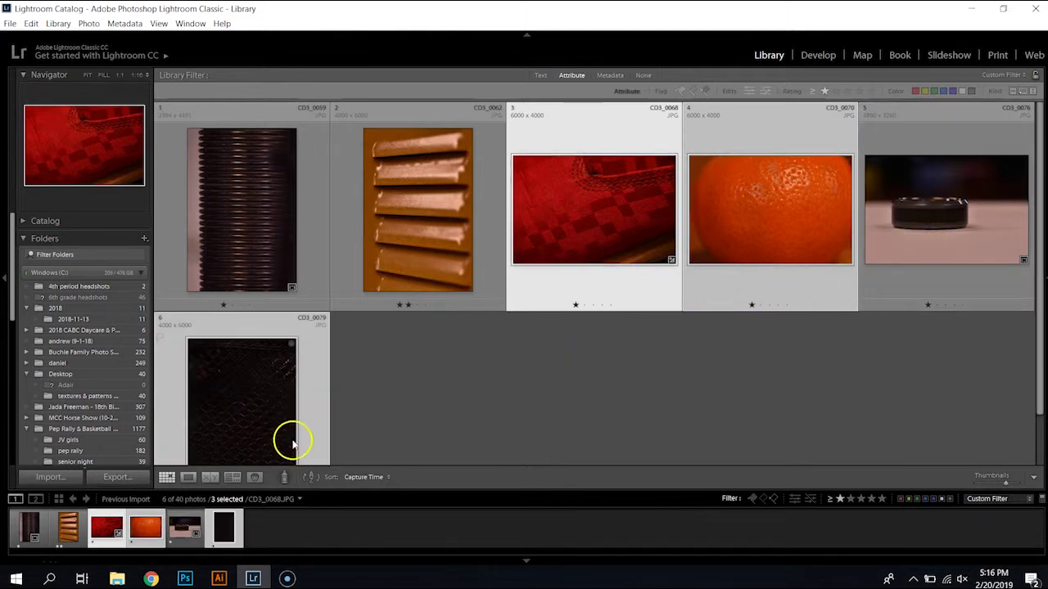
ctrl+click(413, 252)
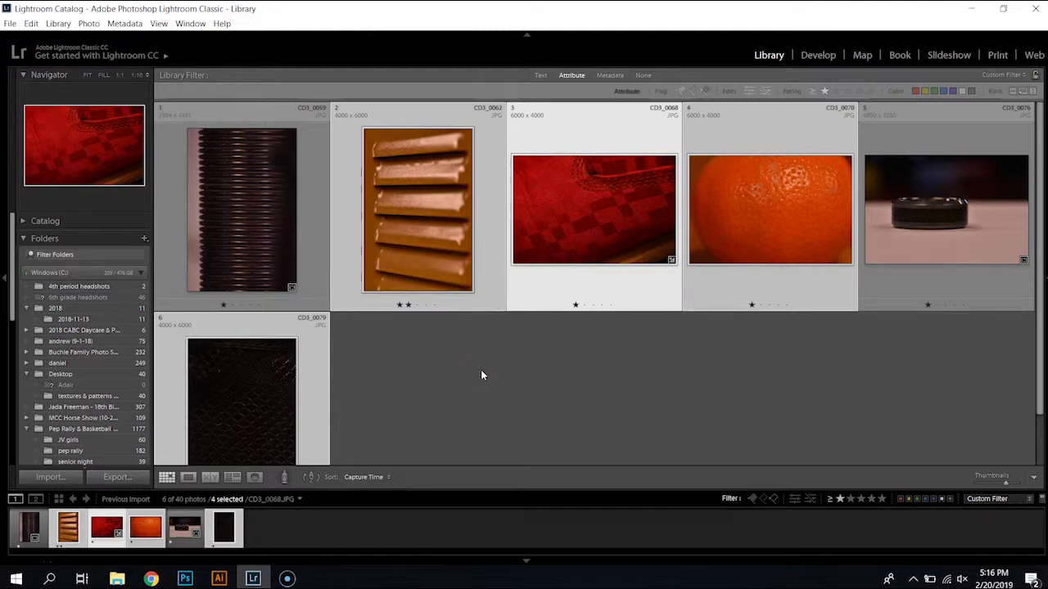
Sync the red fabric settings with Crop checked onto the orange, orange blinds and dark textured photos
key(ctrl+shift+s)
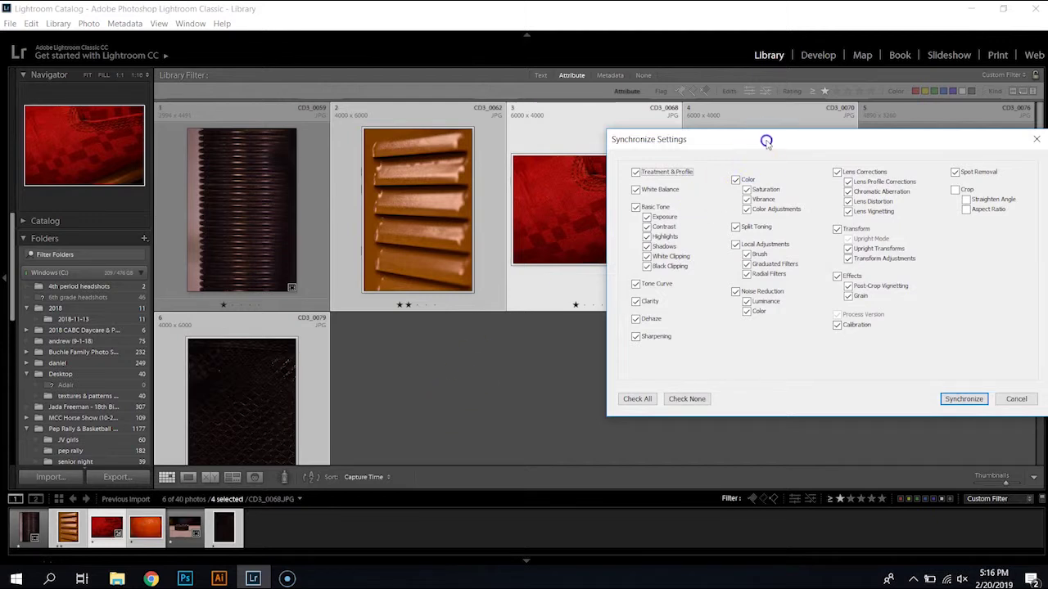
drag(772, 140, 647, 134)
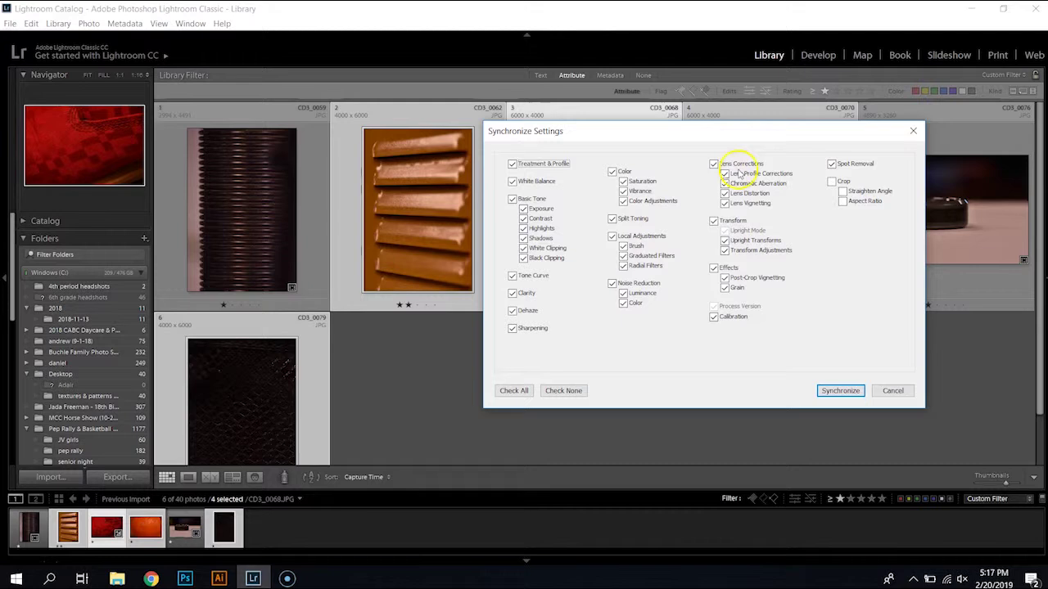
click(832, 181)
click(839, 391)
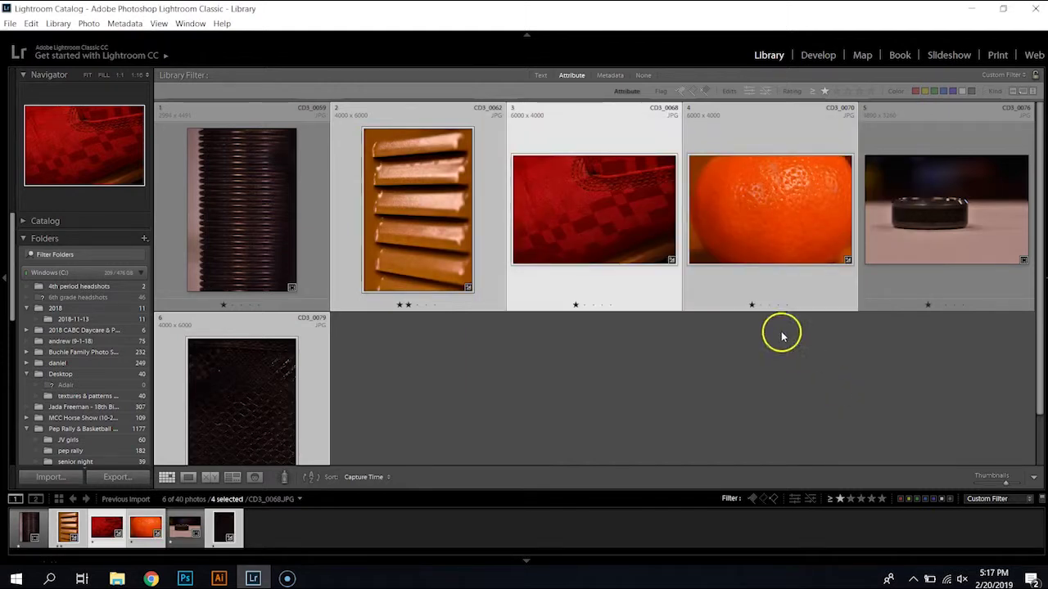
Select all six rated texture photos and choose File > Export to open Export 6 Files
click(547, 381)
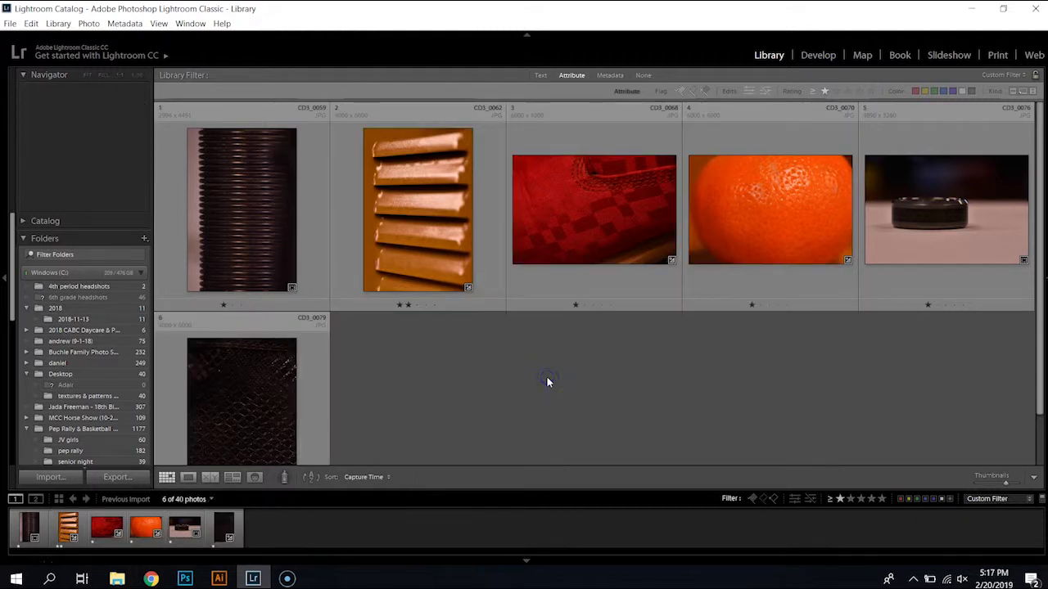
click(247, 235)
shift+click(245, 362)
click(102, 83)
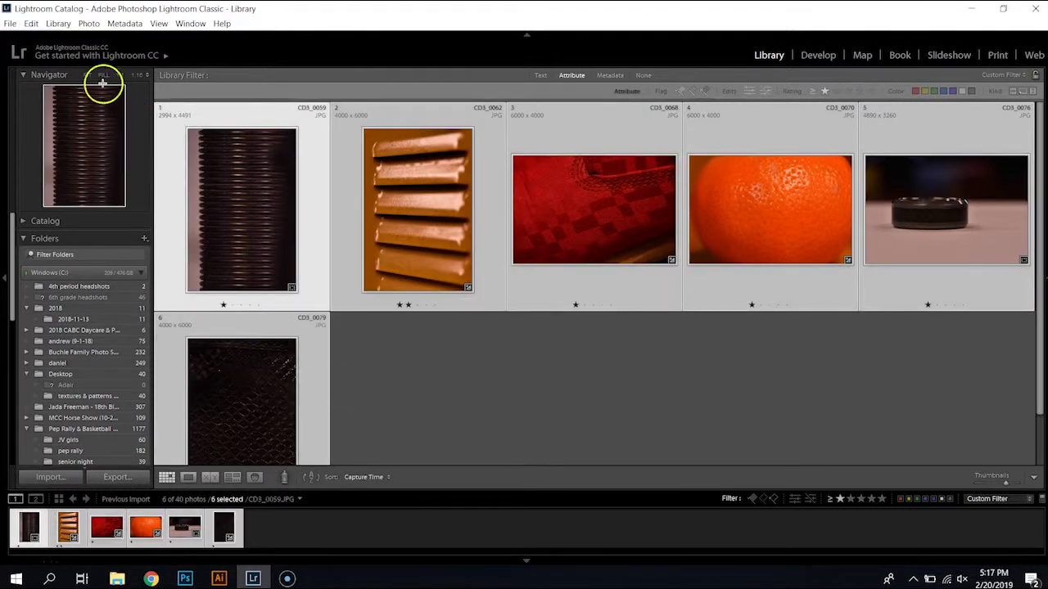
click(10, 22)
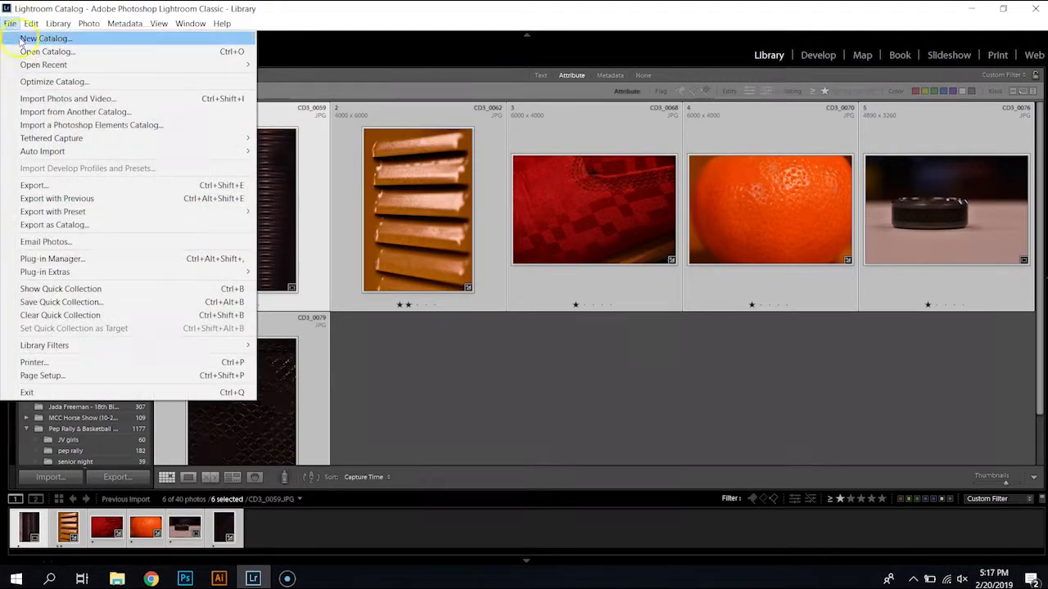
click(251, 203)
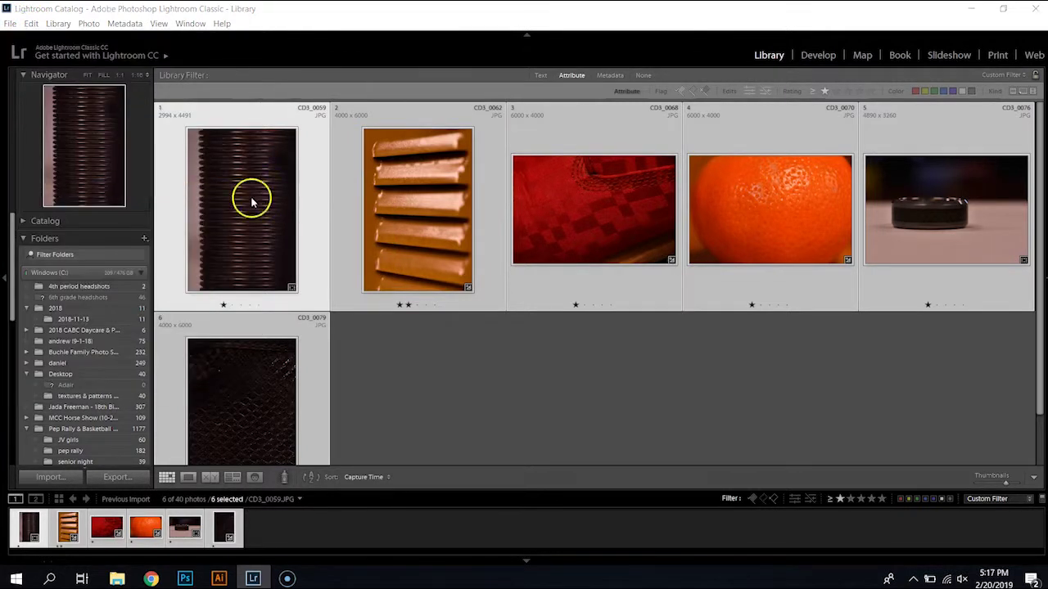
drag(297, 107, 478, 86)
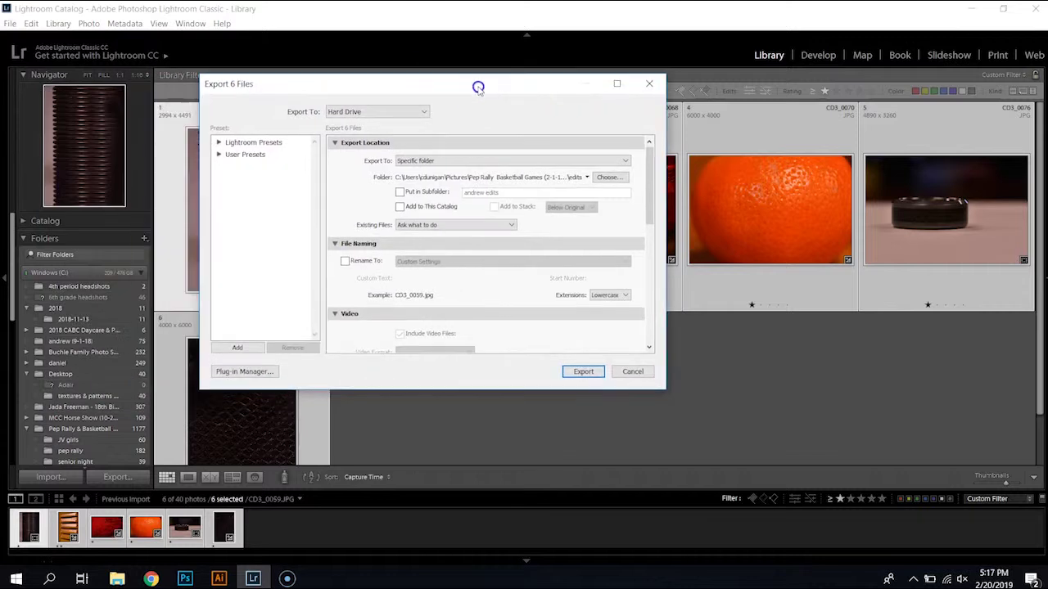
Create a new 'edits' folder inside Desktop > textures & patterns samples and choose it as the export location
click(606, 177)
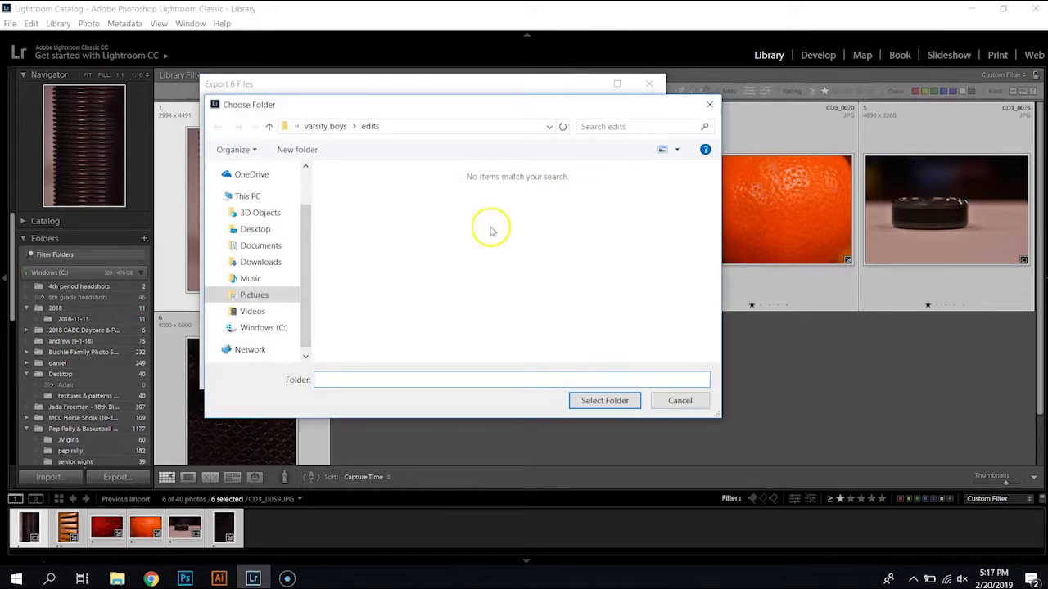
click(254, 229)
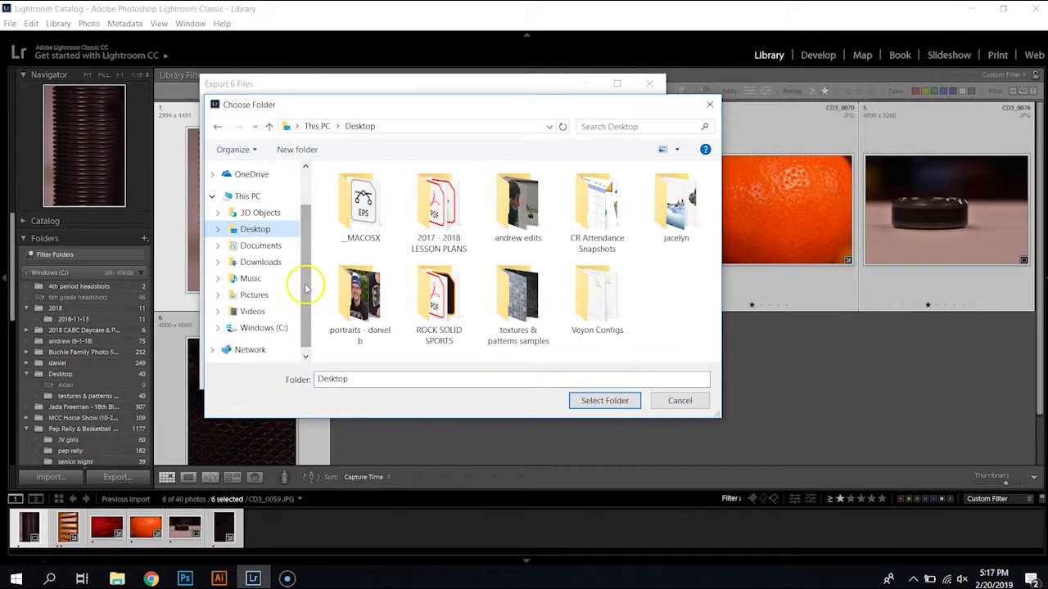
click(298, 150)
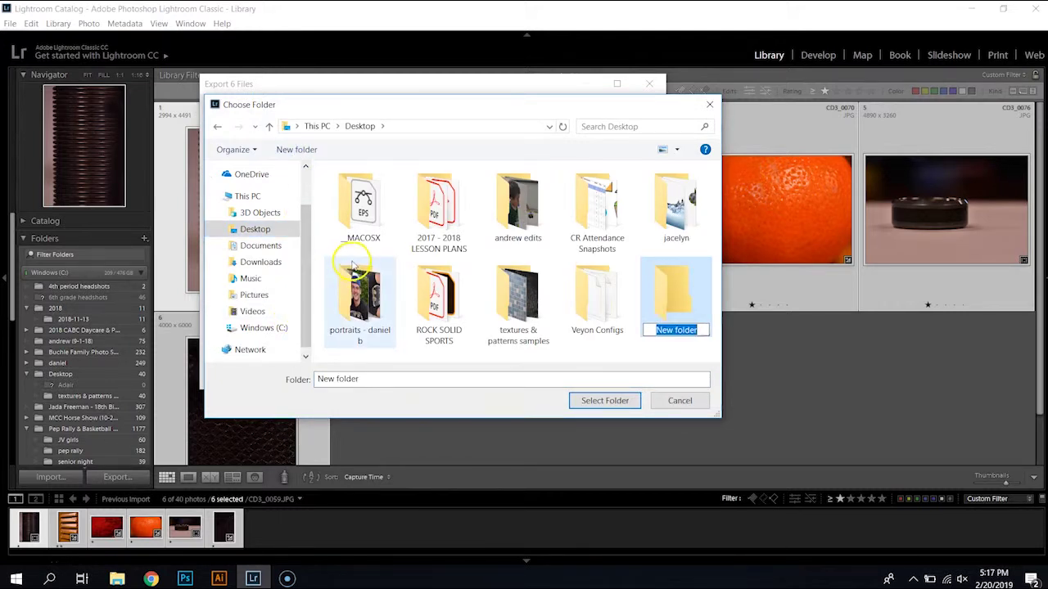
click(679, 401)
click(608, 177)
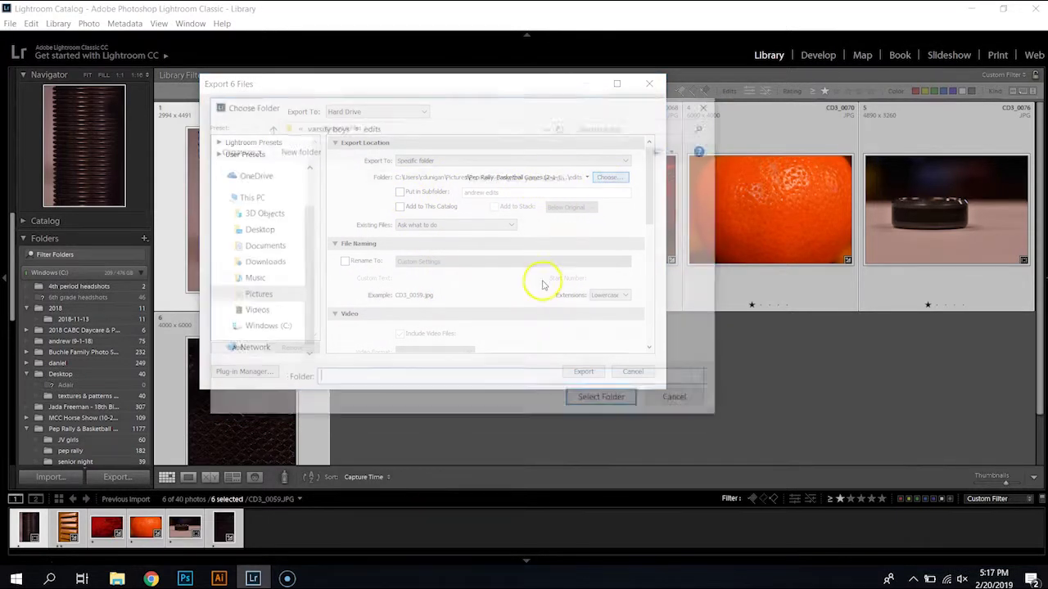
click(256, 229)
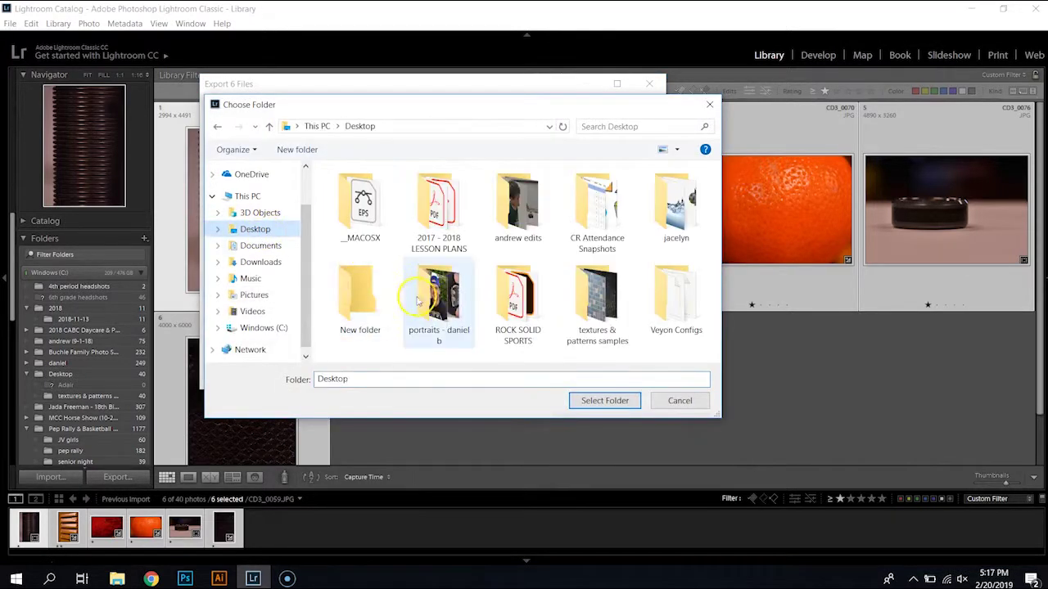
double_click(597, 298)
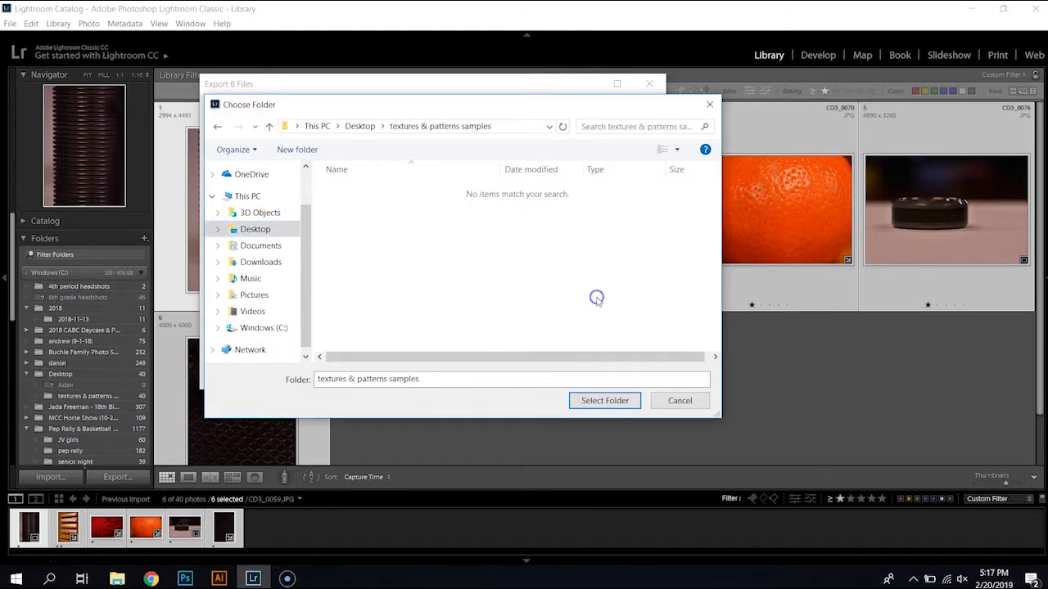
click(296, 149)
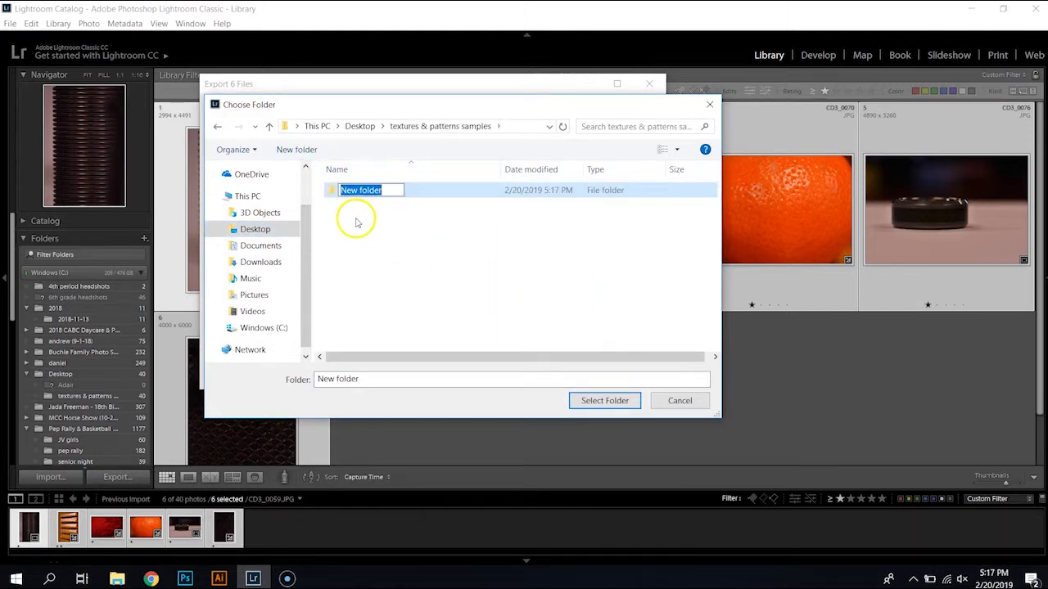
text(edits)
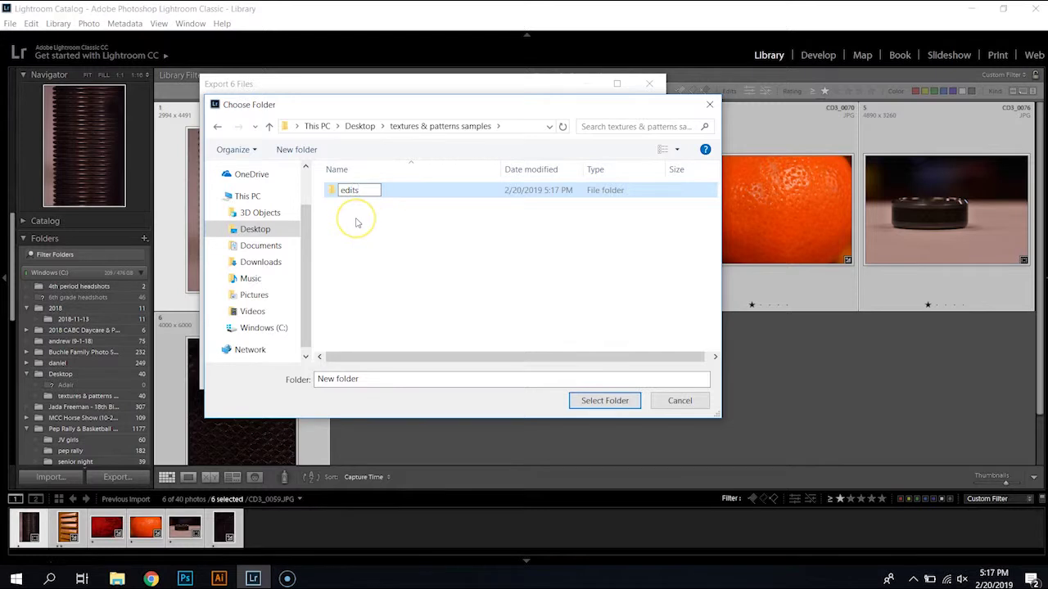
click(356, 222)
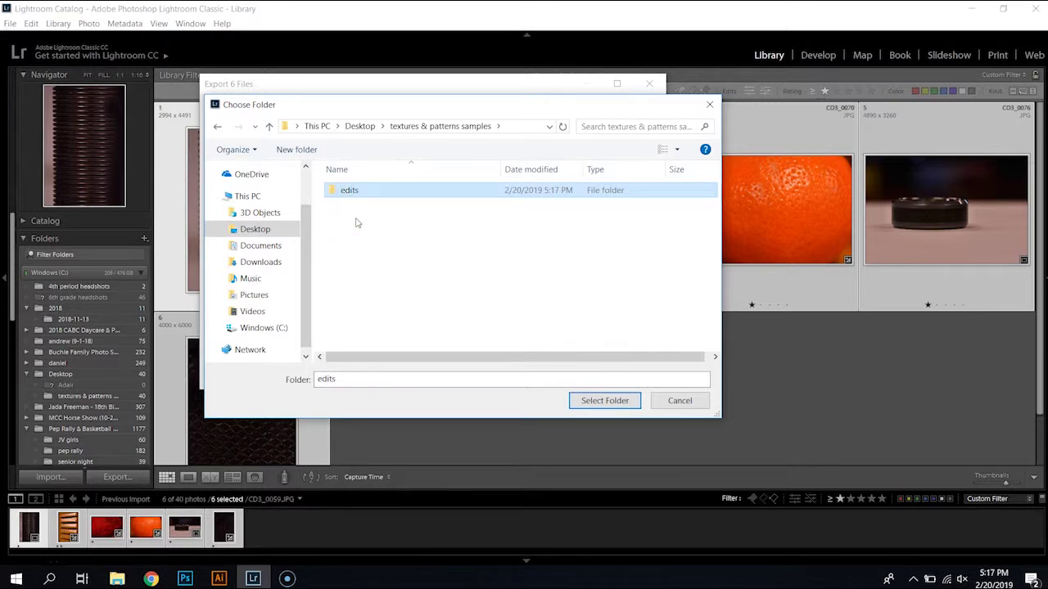
click(588, 401)
Enable watermarking with the Camera Coach style and run the export of all six photos
scroll(561, 278, down, 10)
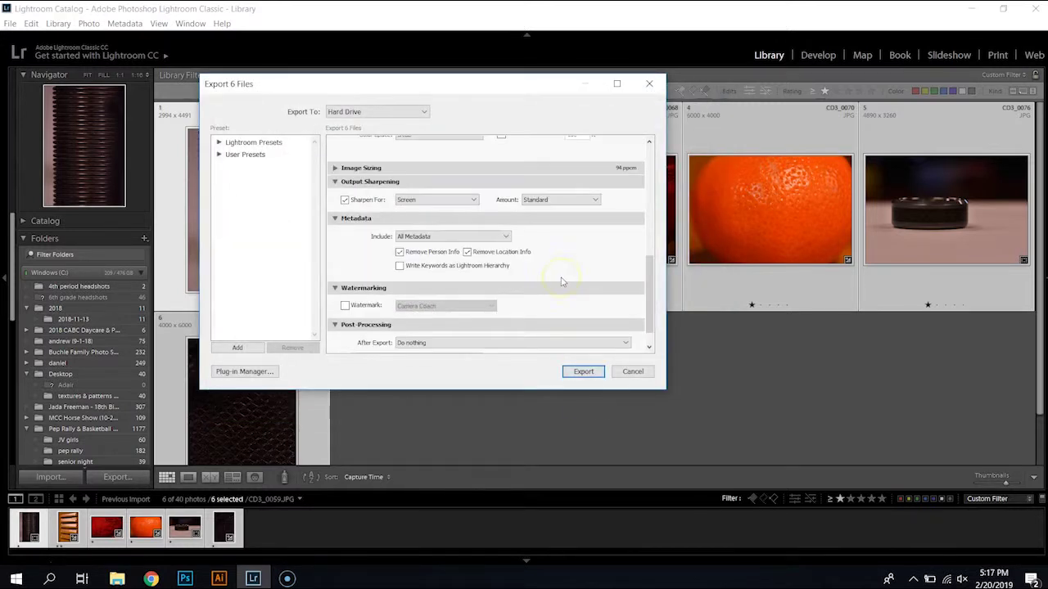
scroll(562, 282, up, 10)
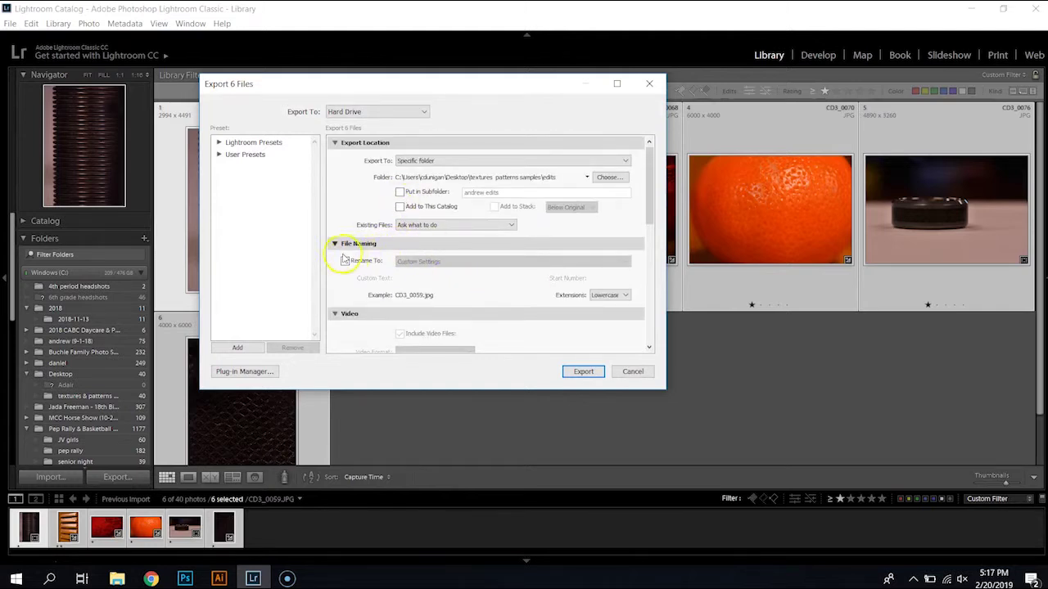
drag(646, 210, 653, 305)
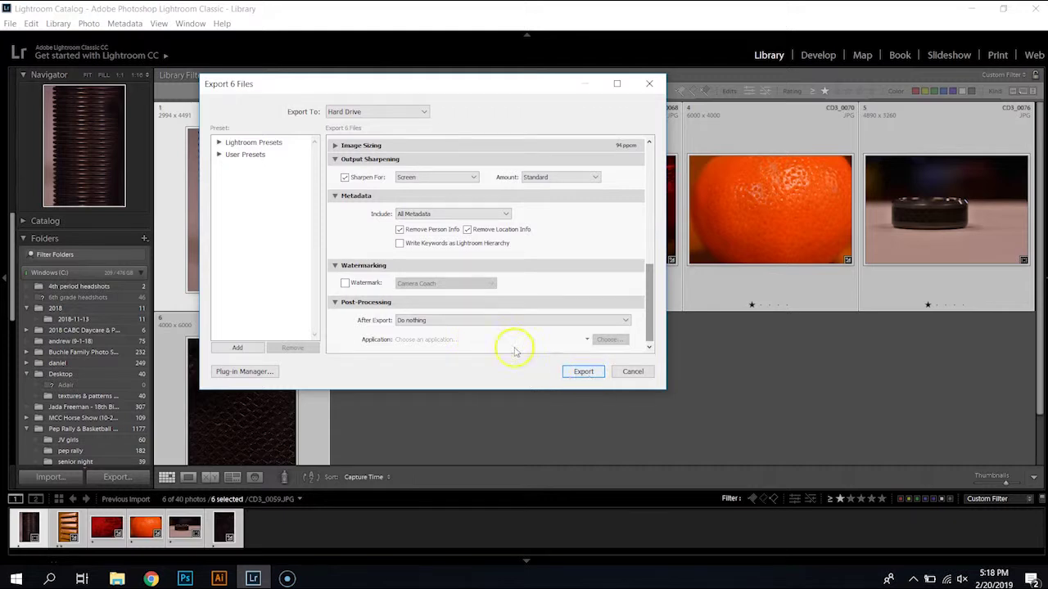
click(347, 284)
click(428, 283)
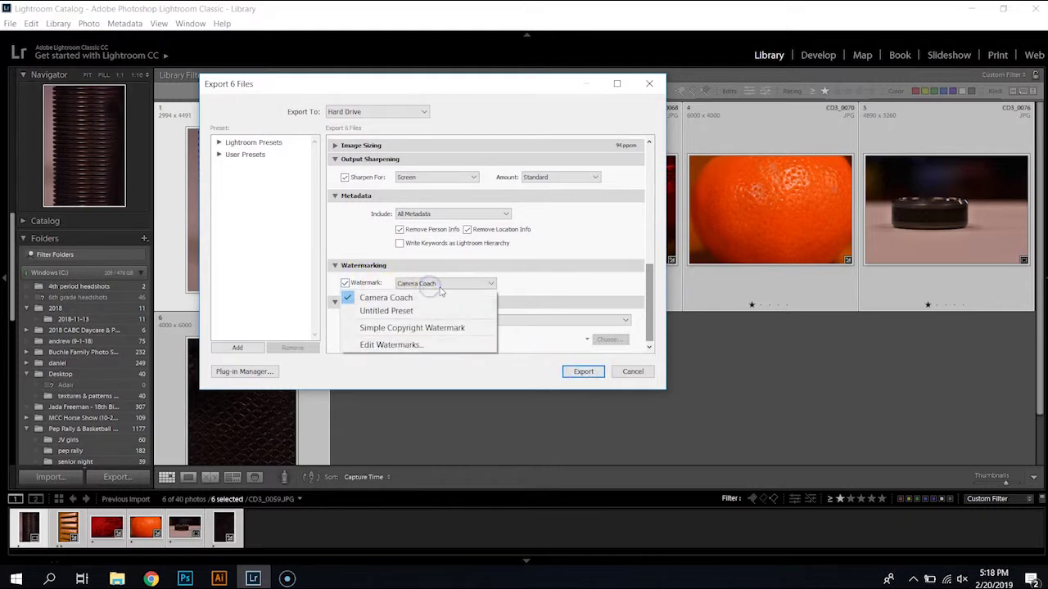
click(528, 270)
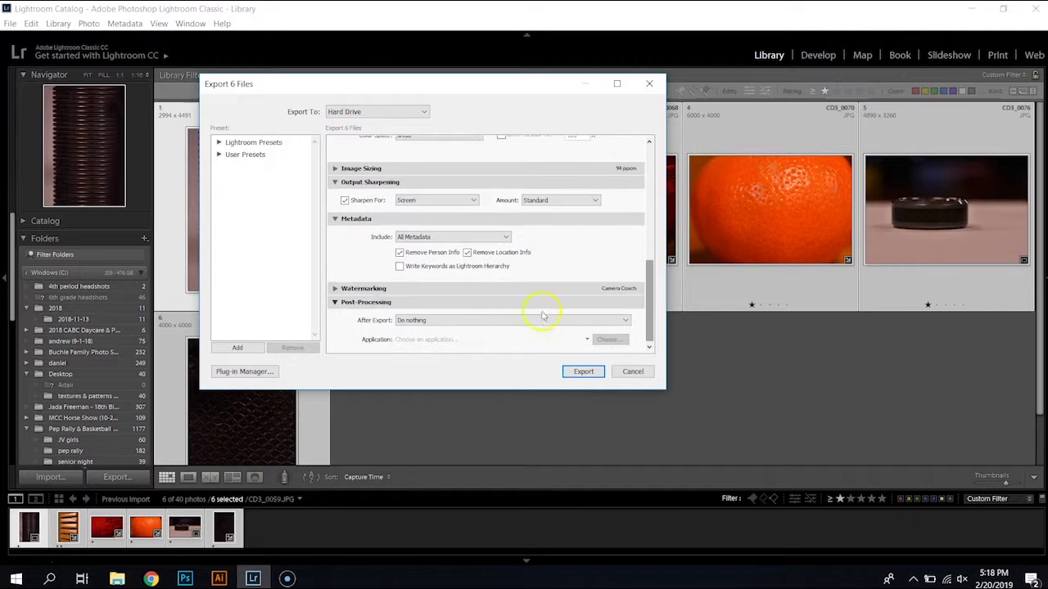
click(582, 372)
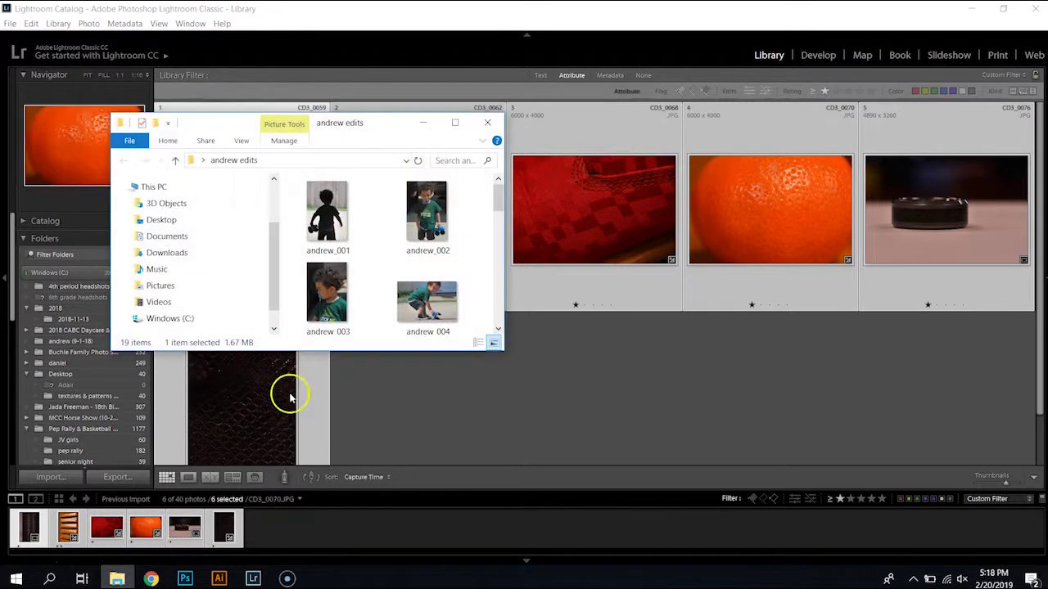
Maximize File Explorer and navigate to Desktop > textures & patterns samples > edits
click(455, 123)
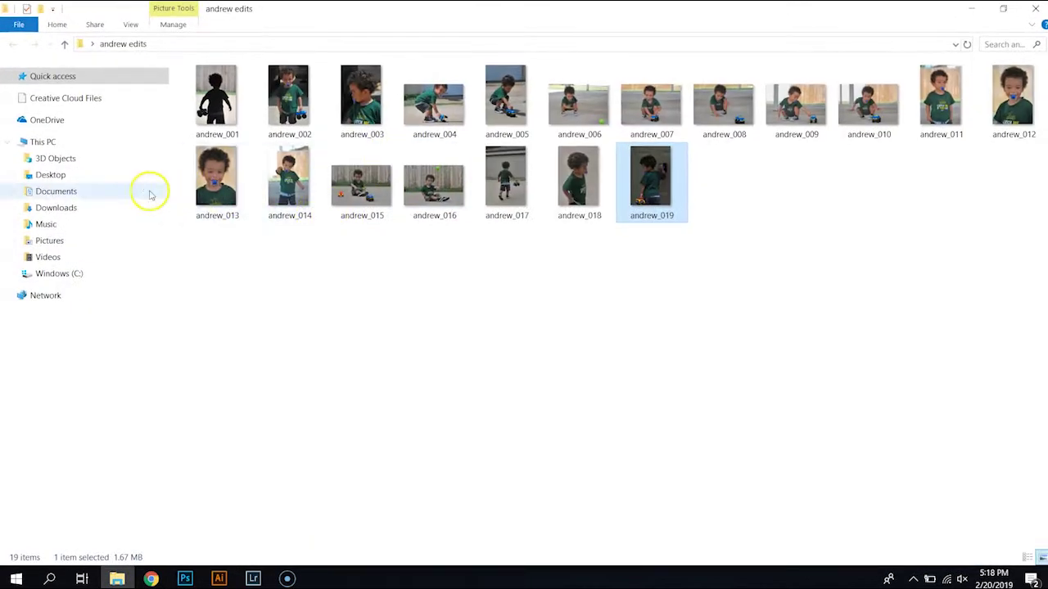
click(72, 176)
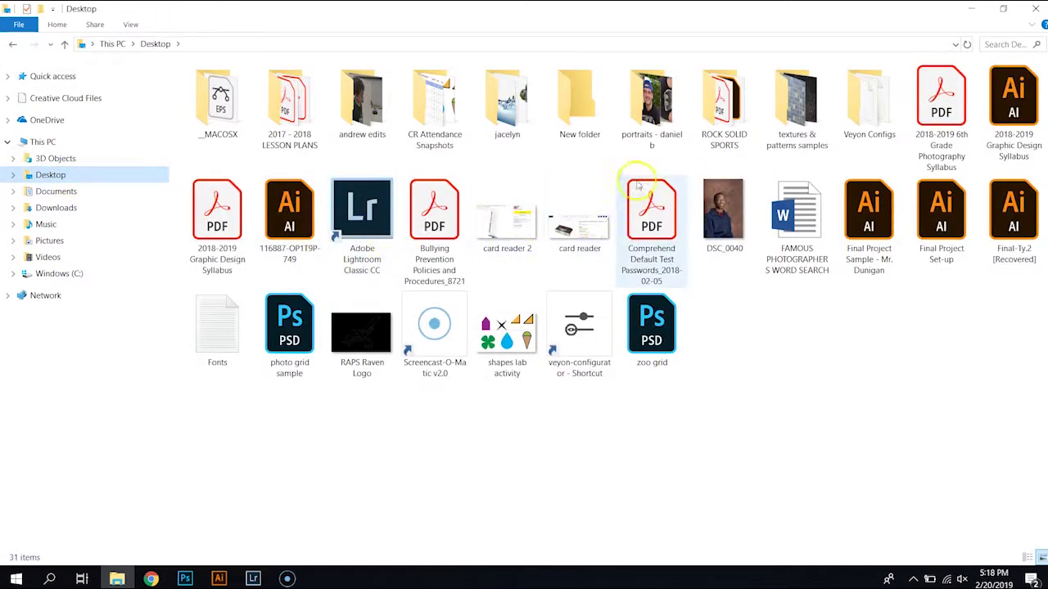
double_click(795, 110)
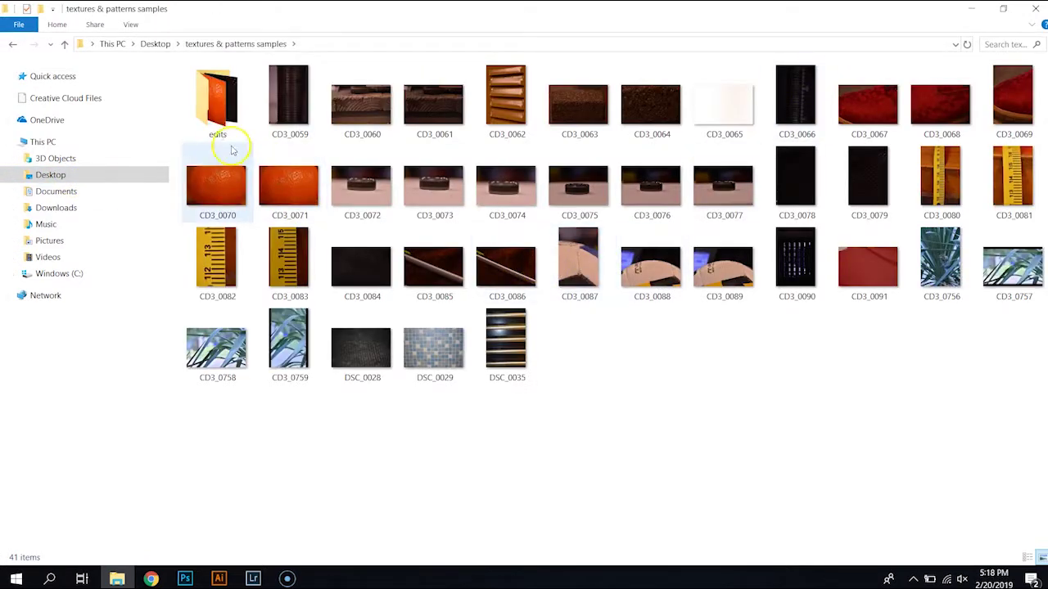
click(221, 109)
double_click(221, 109)
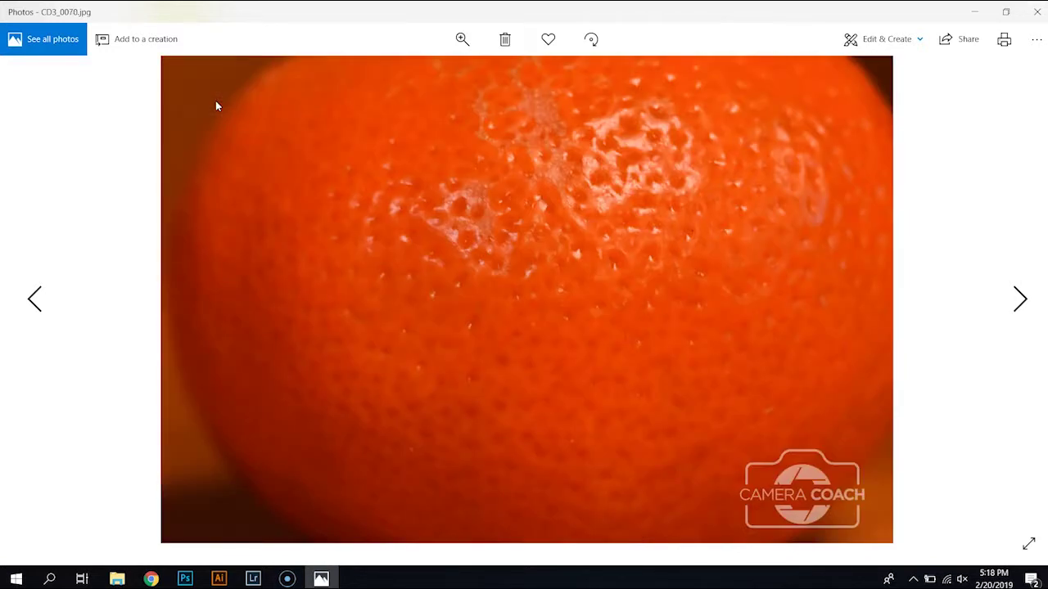
key(Right)
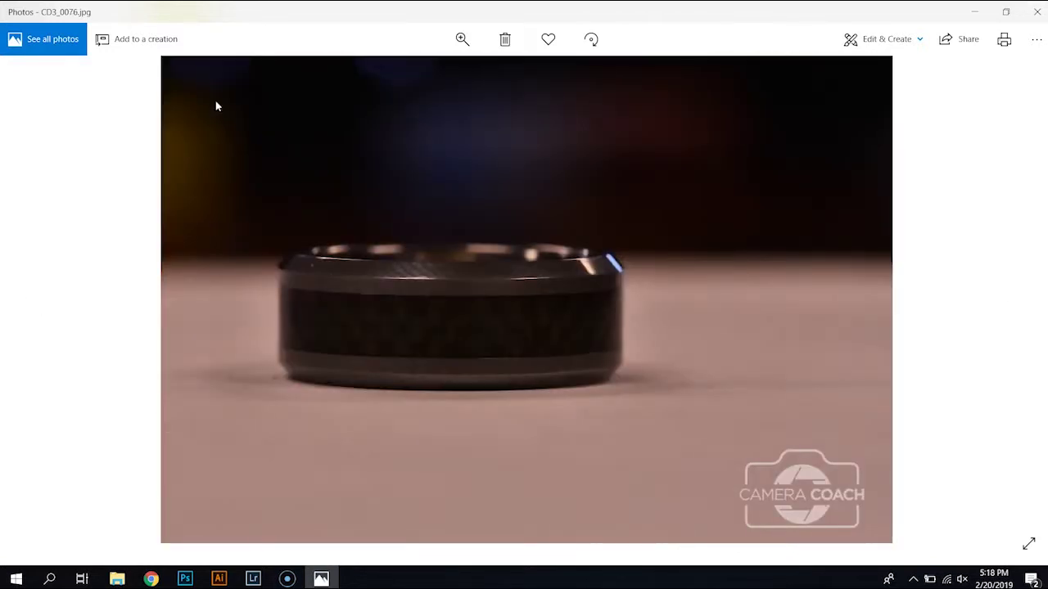
Step to the next exported photo to confirm the Camera Coach watermark, then close Photos
click(1034, 13)
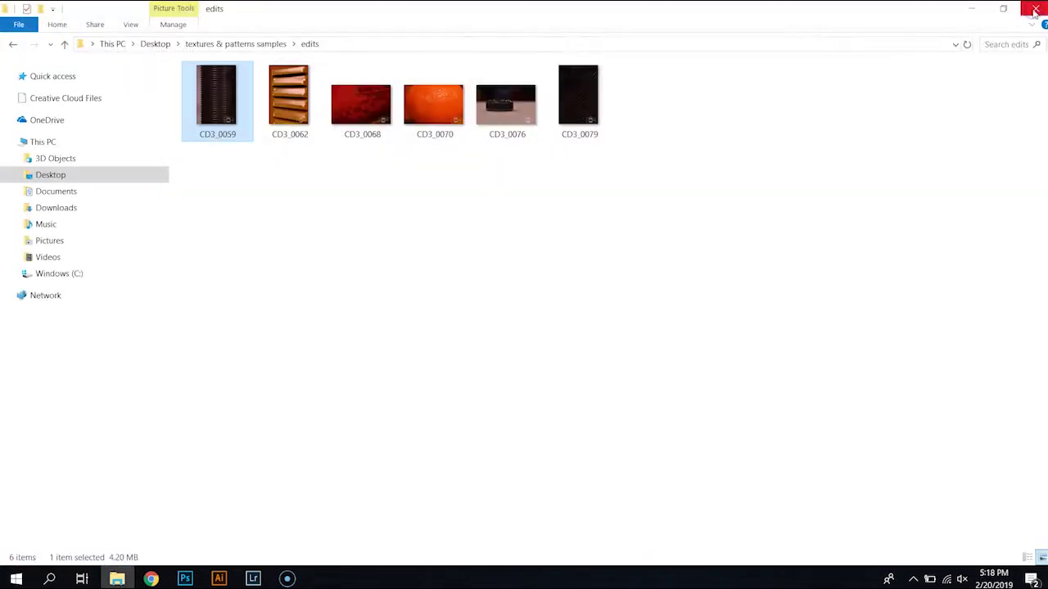
Minimize File Explorer to bring back the Lightroom Library grid
click(970, 10)
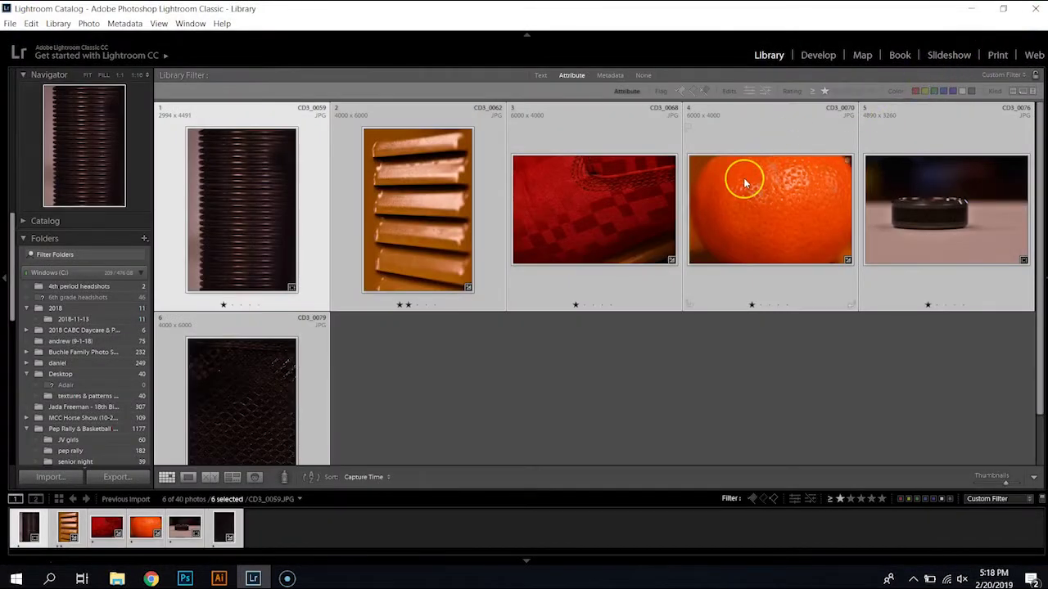